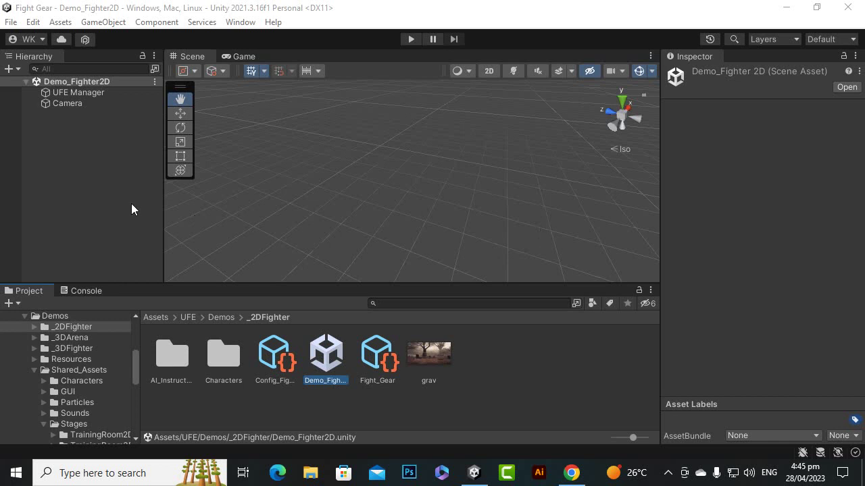
- Browse the UFE Demos folder and open its _3DFighter folder
{"action": "left_click", "coordinate": [556, 405]}
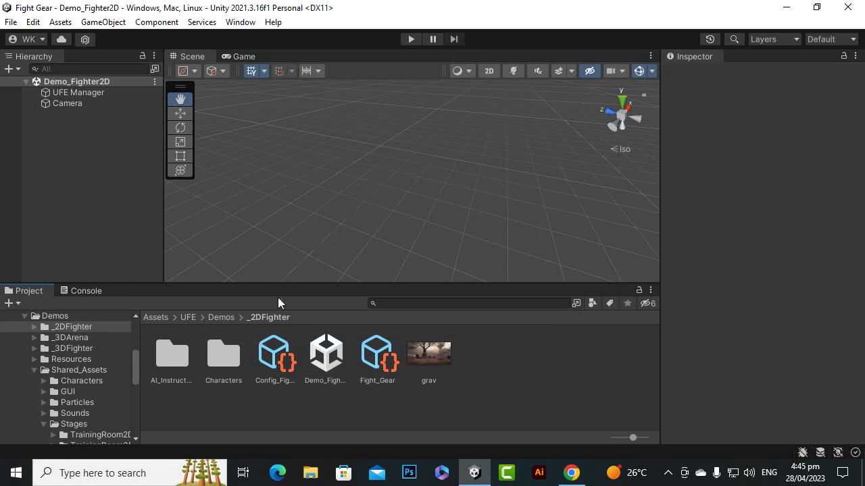
{"action": "left_click", "coordinate": [222, 318]}
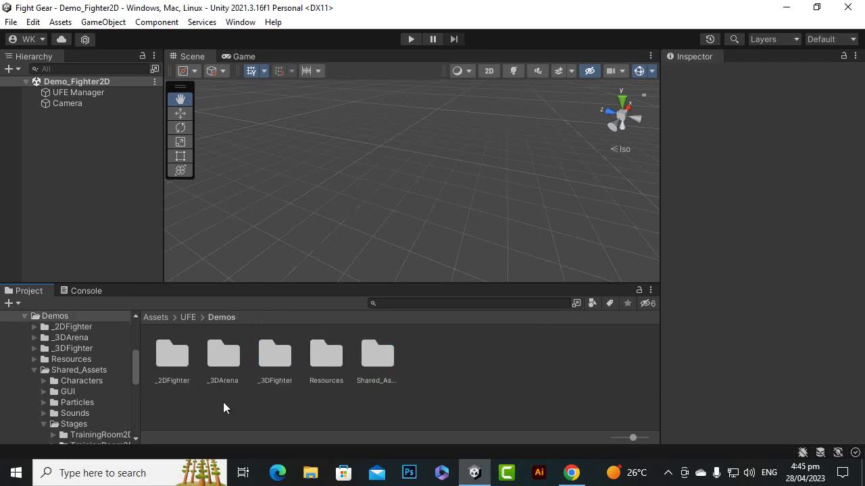
{"action": "left_click", "coordinate": [170, 360]}
{"action": "left_click", "coordinate": [220, 353]}
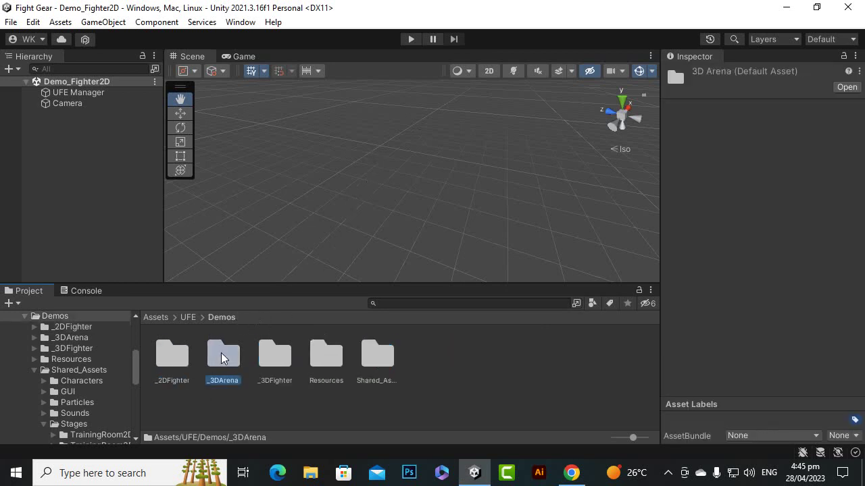
{"action": "left_click", "coordinate": [270, 352]}
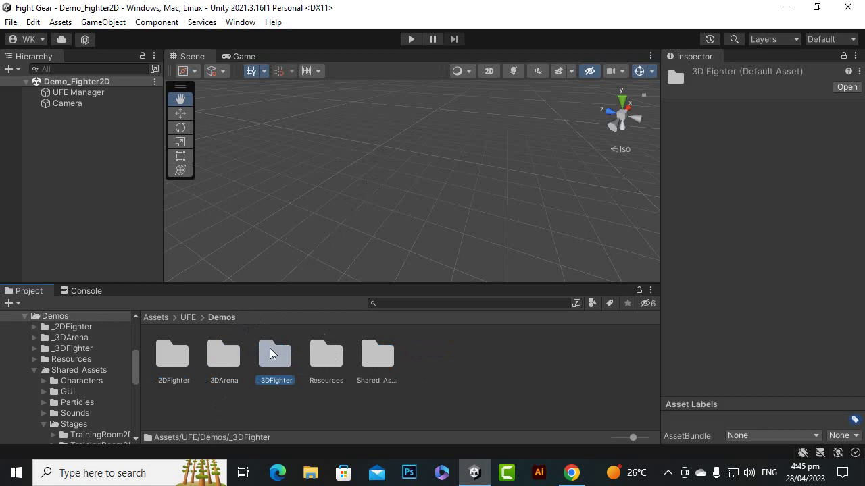
{"action": "left_click", "coordinate": [214, 409]}
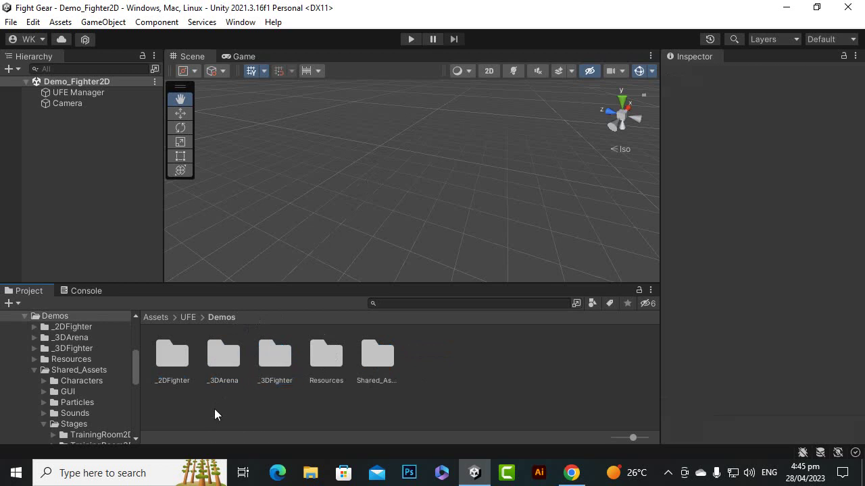
{"action": "double_click", "coordinate": [274, 356]}
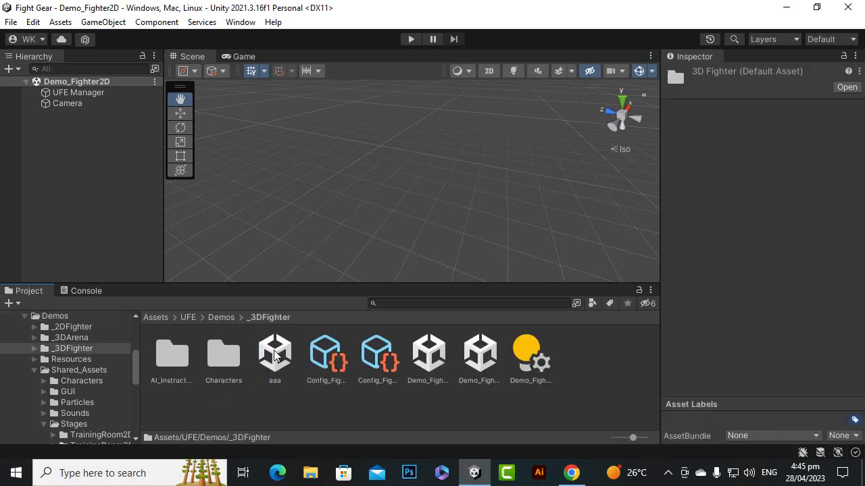
- Open the Demo_Fighter3D - Type 1 scene from the _3DFighter folder
{"action": "left_click", "coordinate": [430, 357]}
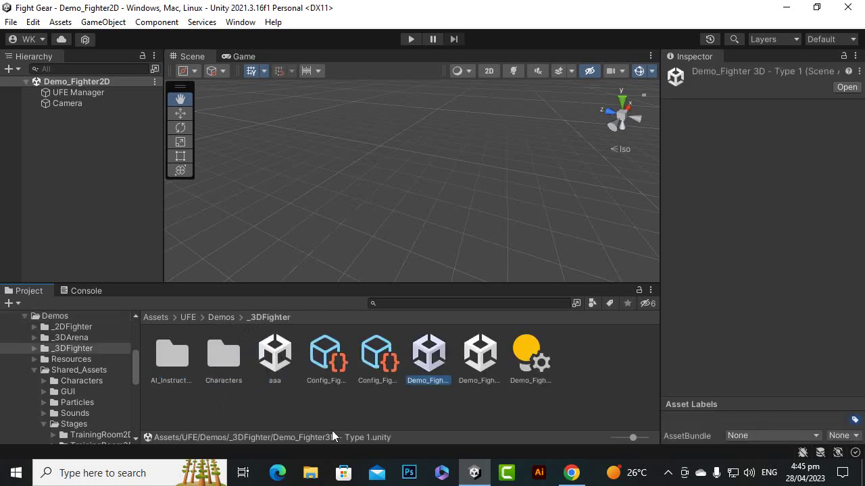
{"action": "left_click", "coordinate": [365, 412]}
{"action": "left_click", "coordinate": [426, 348]}
{"action": "double_click", "coordinate": [426, 347]}
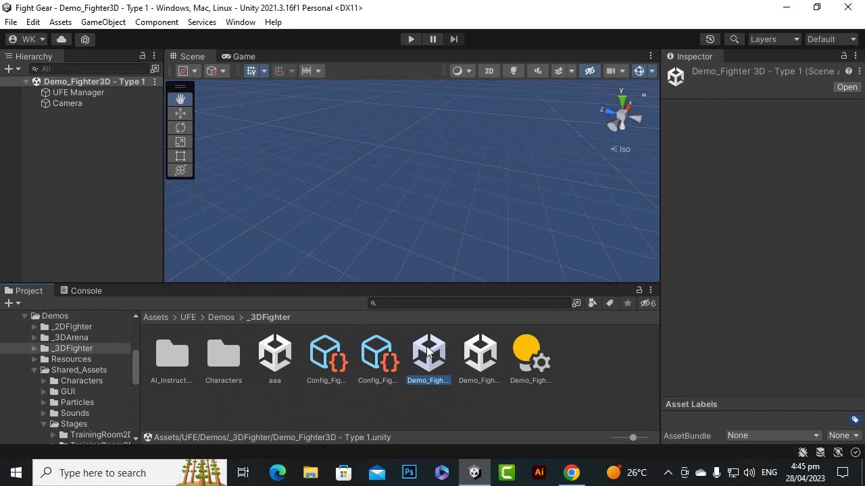
- Check the build settings for the Demo_Fighter3D - Type 1 and TrainingRoom scenes, then close them
{"action": "left_click", "coordinate": [11, 21]}
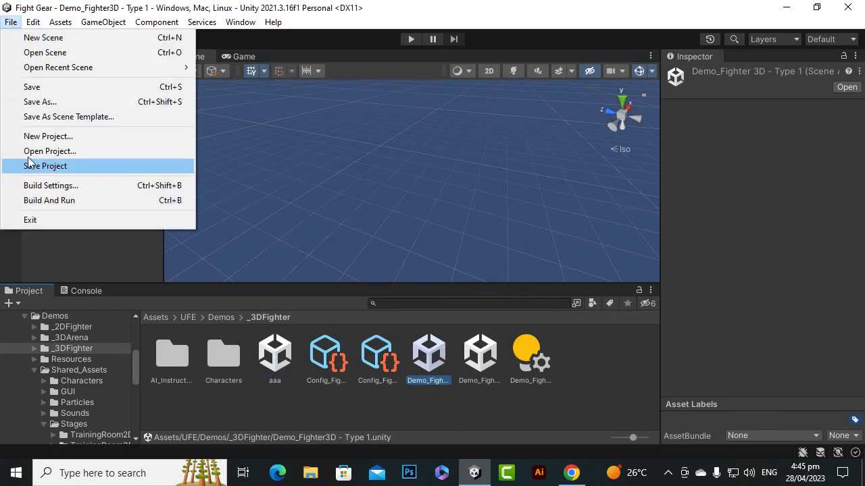
{"action": "left_click", "coordinate": [38, 185]}
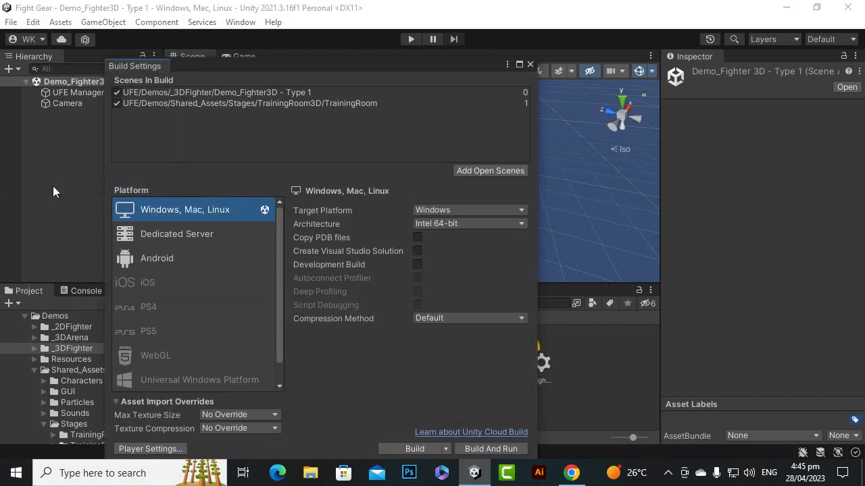
{"action": "left_click", "coordinate": [323, 94]}
{"action": "left_click", "coordinate": [277, 106]}
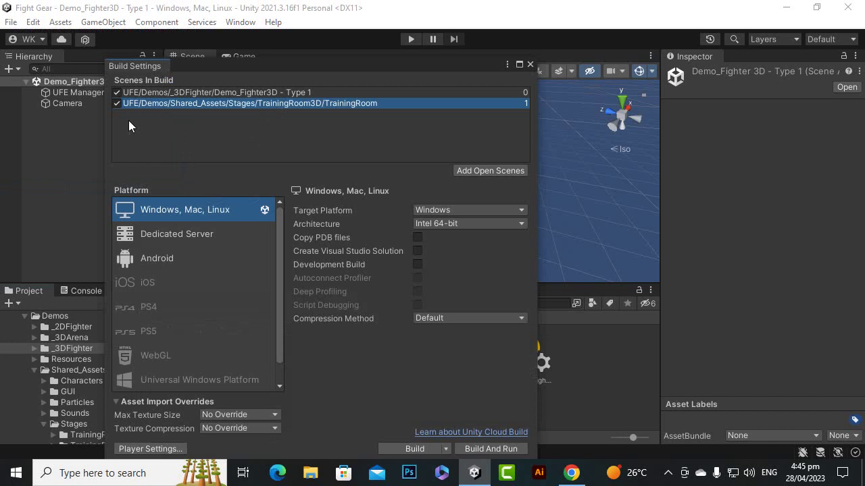
{"action": "left_click", "coordinate": [531, 65]}
{"action": "left_click", "coordinate": [424, 404]}
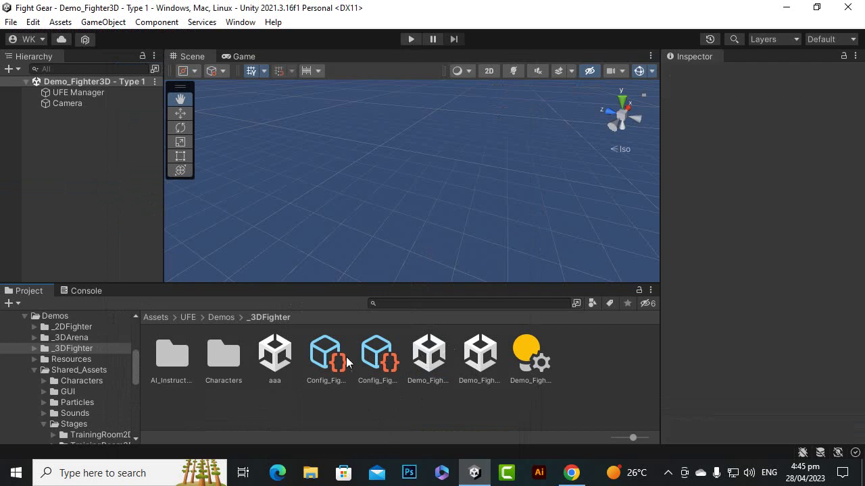
- Check the config assigned to UFE Manager and open Config_Fighter3D - Type 1 in the U.F.E Global Config editor
{"action": "left_click", "coordinate": [426, 365]}
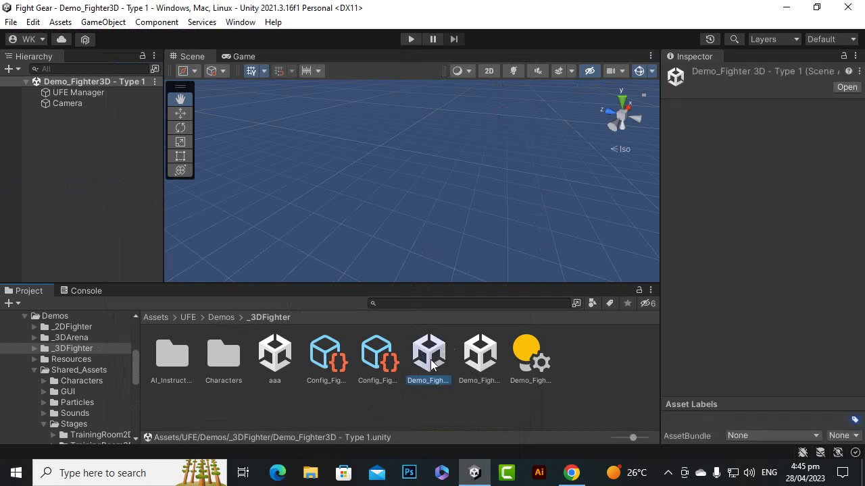
{"action": "left_click", "coordinate": [78, 92]}
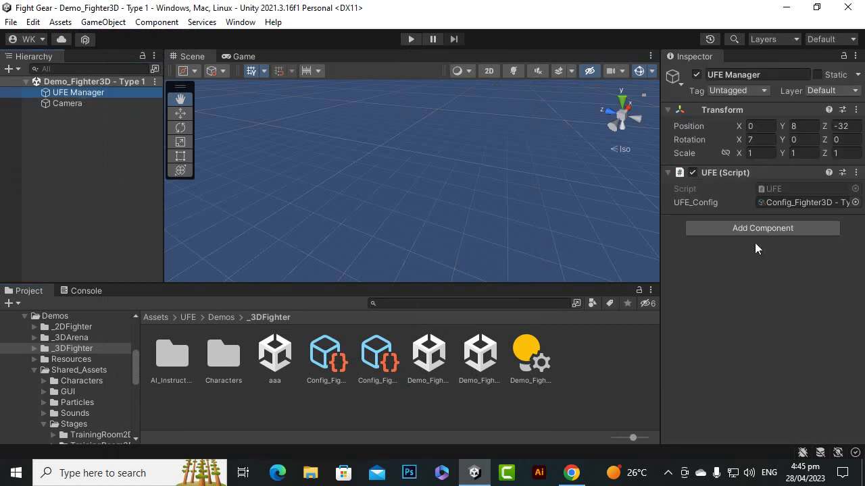
{"action": "left_click", "coordinate": [781, 203]}
{"action": "left_click", "coordinate": [323, 365]}
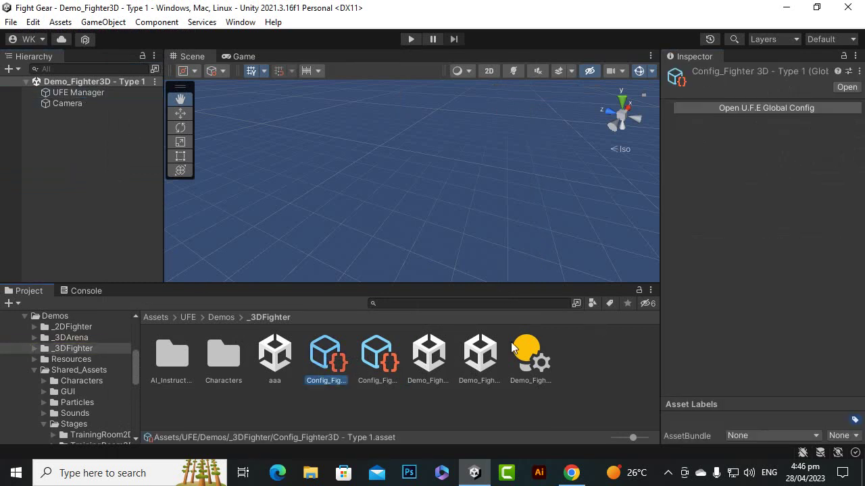
{"action": "left_click", "coordinate": [773, 109]}
- Expand the Characters section of the global config to show its character files
{"action": "scroll", "coordinate": [619, 279], "scroll_direction": "down", "scroll_amount": 3}
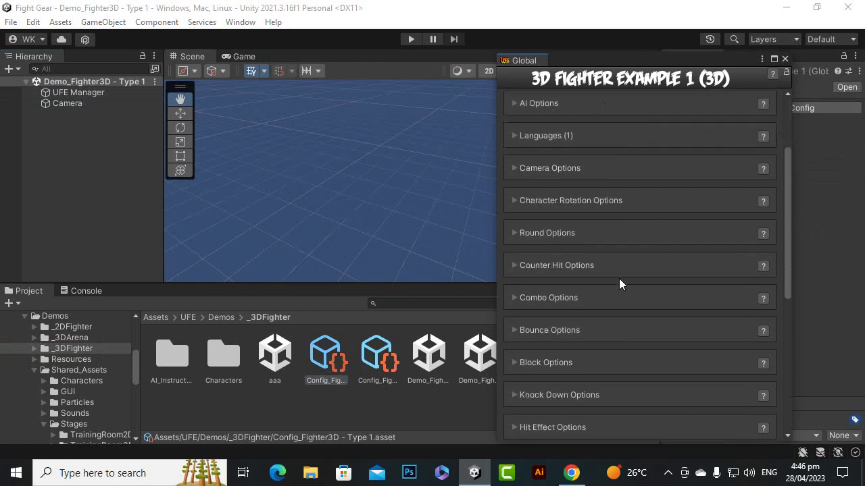
{"action": "scroll", "coordinate": [553, 292], "scroll_direction": "down", "scroll_amount": 3}
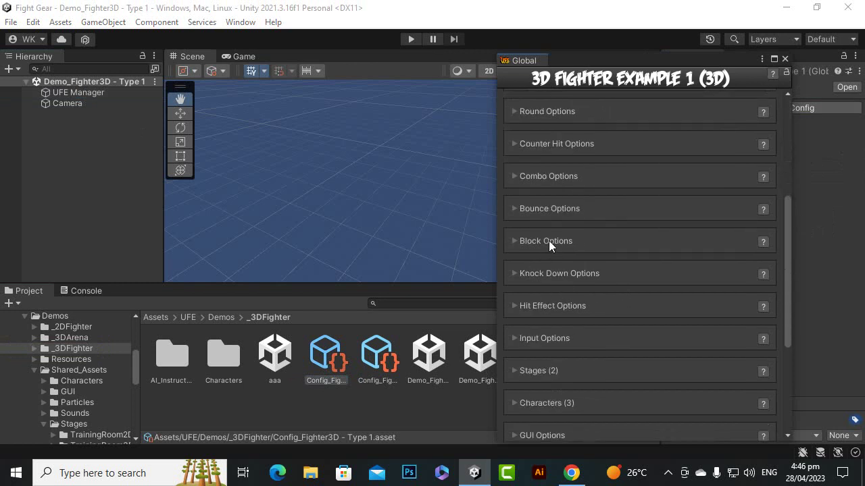
{"action": "scroll", "coordinate": [549, 241], "scroll_direction": "down", "scroll_amount": 1}
{"action": "scroll", "coordinate": [566, 310], "scroll_direction": "down", "scroll_amount": 1}
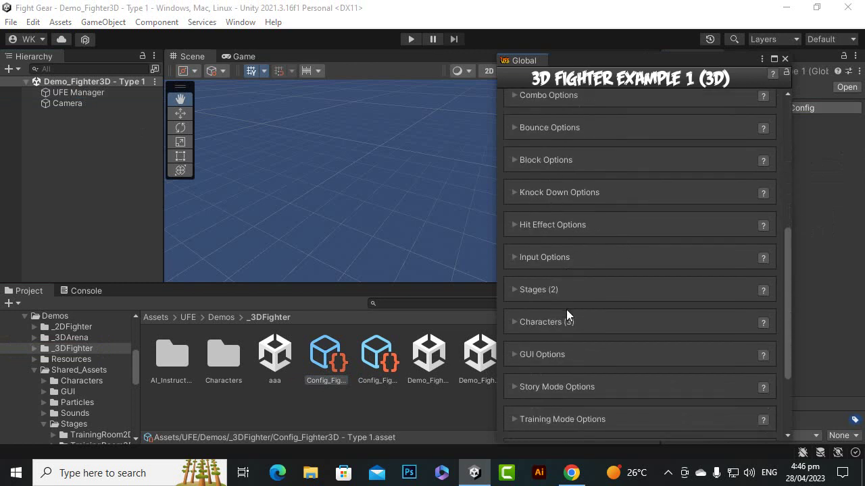
{"action": "left_click", "coordinate": [515, 321]}
{"action": "scroll", "coordinate": [601, 265], "scroll_direction": "down", "scroll_amount": 3}
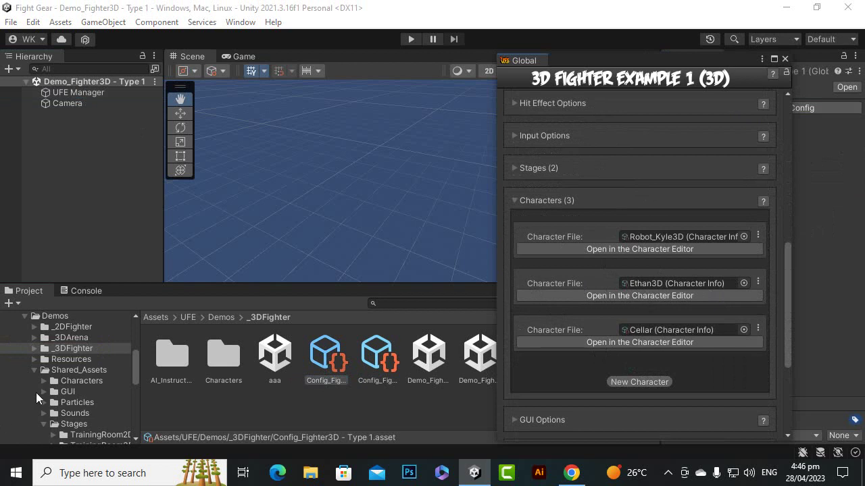
- Open the NewChar folder inside the _2DFighter demo's Characters folder
{"action": "left_click", "coordinate": [188, 317]}
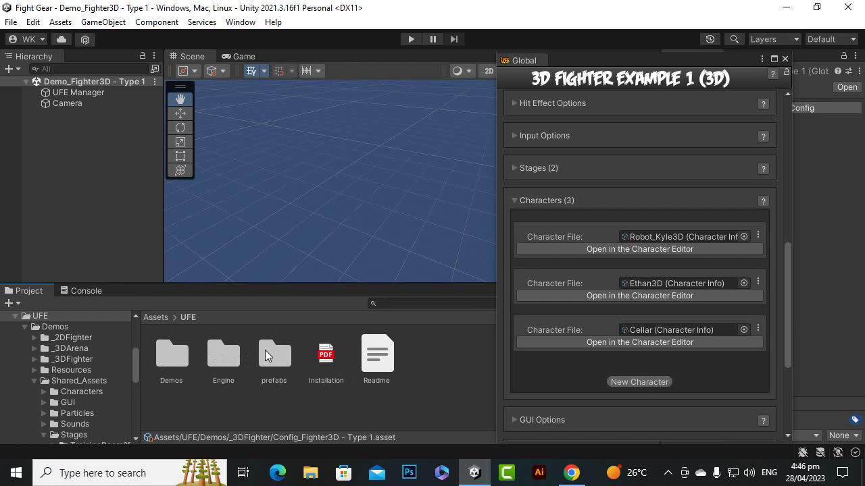
{"action": "double_click", "coordinate": [171, 352]}
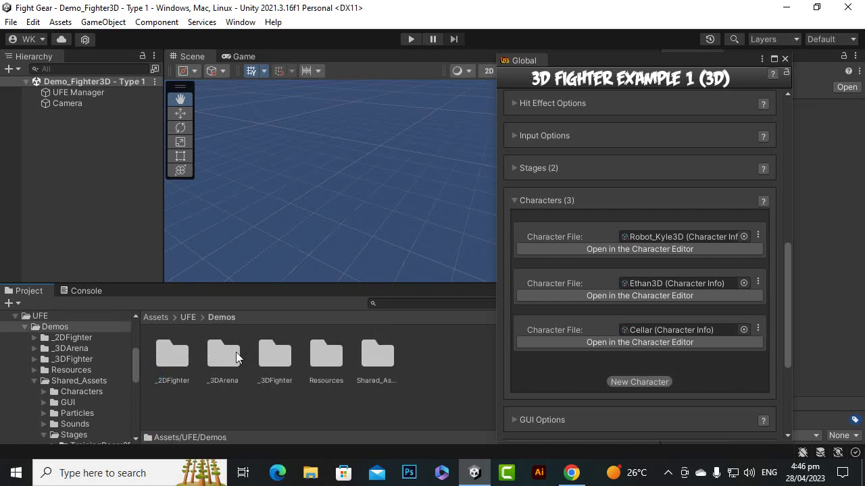
{"action": "double_click", "coordinate": [166, 356]}
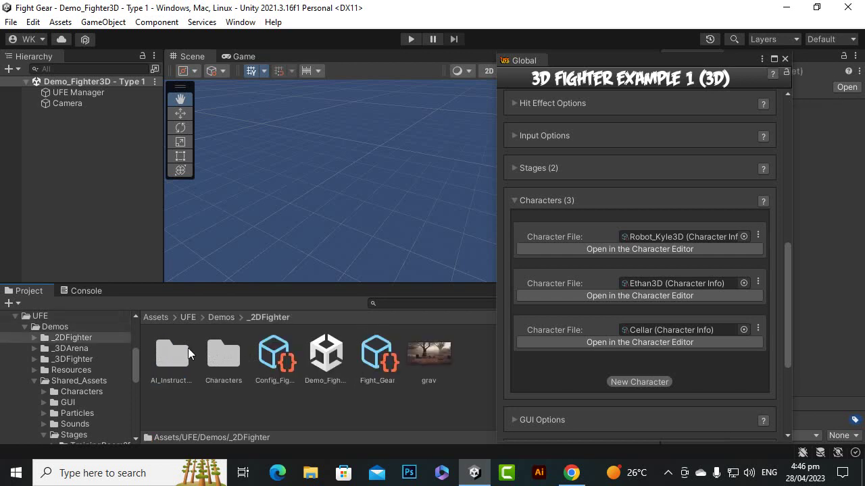
{"action": "double_click", "coordinate": [223, 350]}
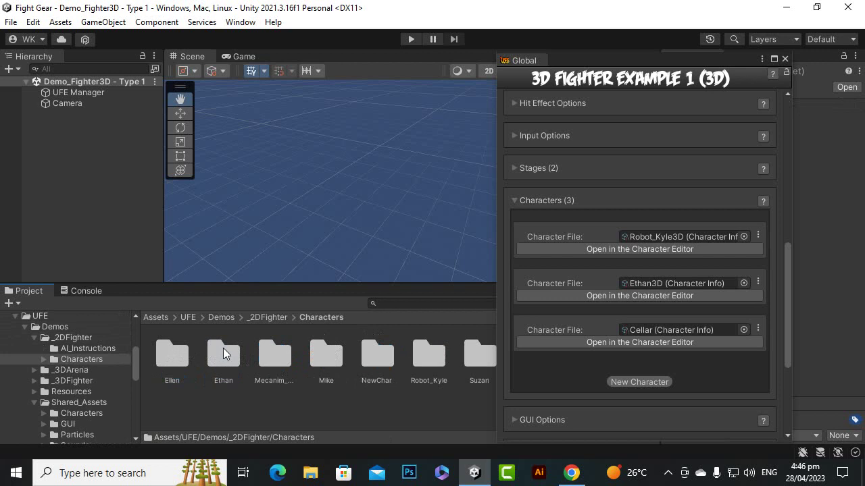
{"action": "double_click", "coordinate": [387, 358]}
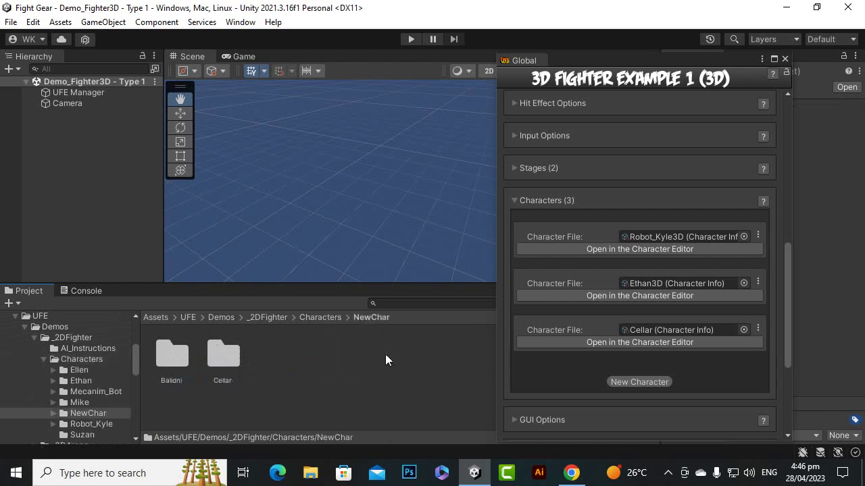
- Replace the Ethan3D character file with Balidni2d from the Balidni folder and close the global config
{"action": "left_click_drag", "start_coordinate": [164, 354], "coordinate": [665, 286]}
{"action": "double_click", "coordinate": [175, 358]}
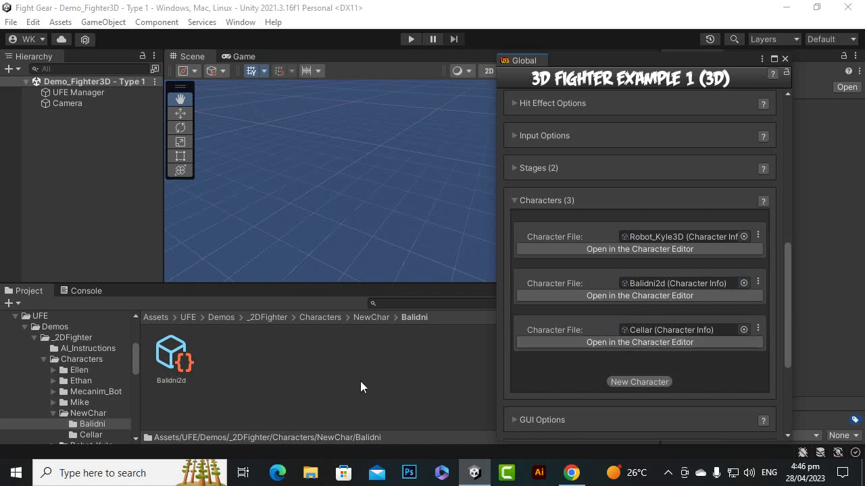
{"action": "left_click", "coordinate": [154, 317]}
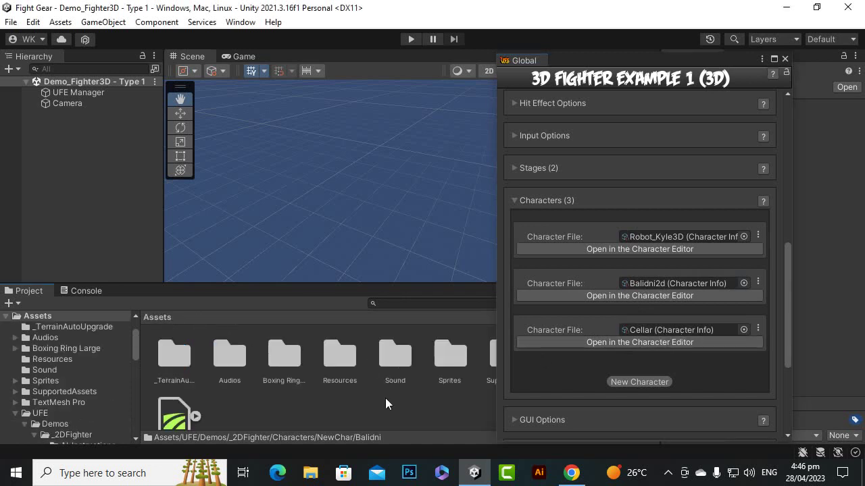
{"action": "left_click", "coordinate": [785, 58]}
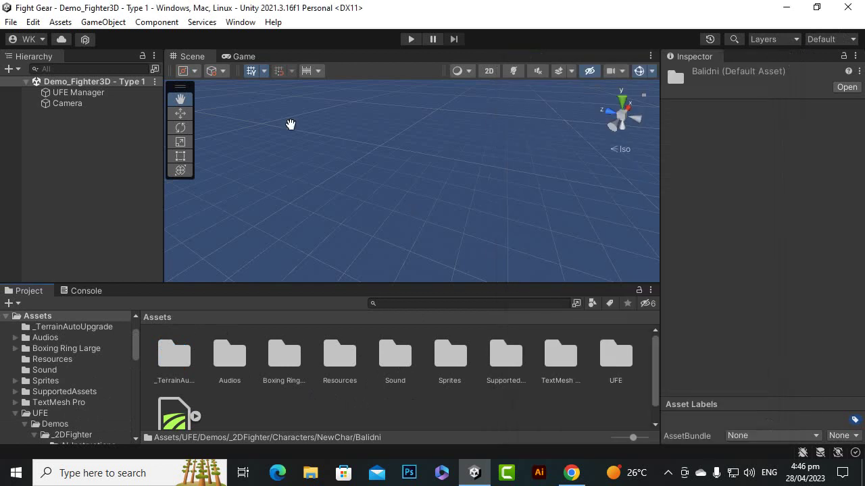
- Run the game and start a Player vs CPU match in Versus mode
{"action": "left_click", "coordinate": [410, 39]}
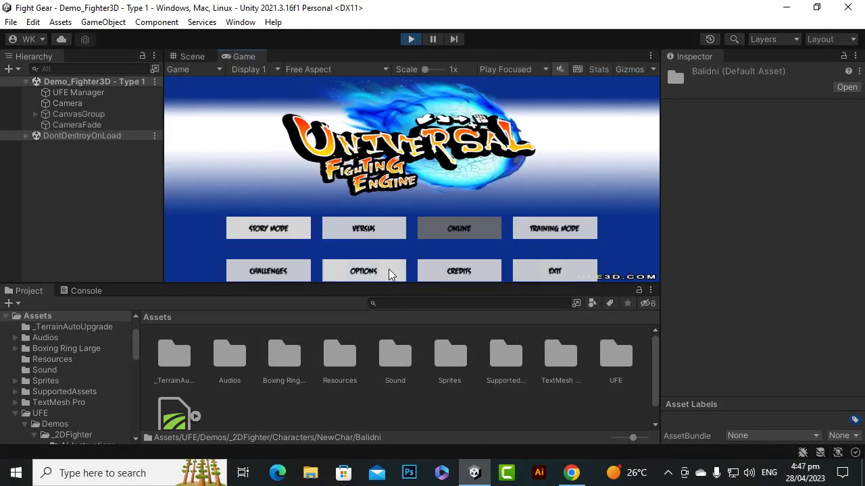
{"action": "left_click", "coordinate": [368, 232]}
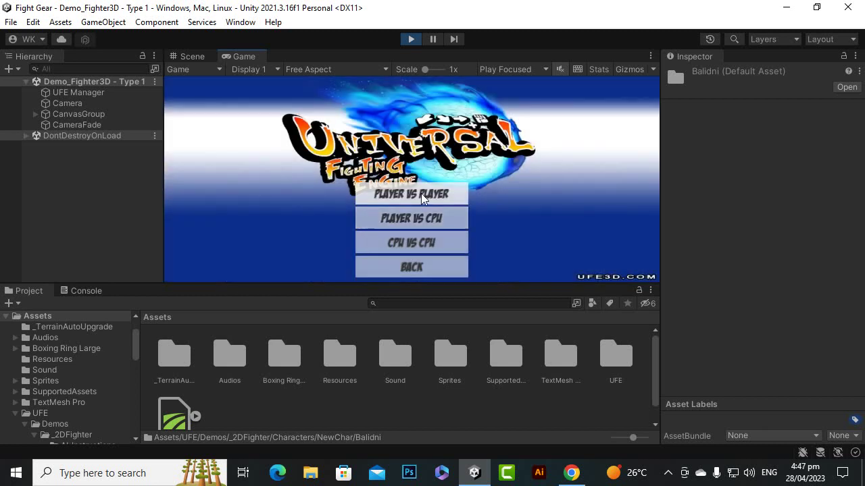
{"action": "left_click", "coordinate": [403, 225]}
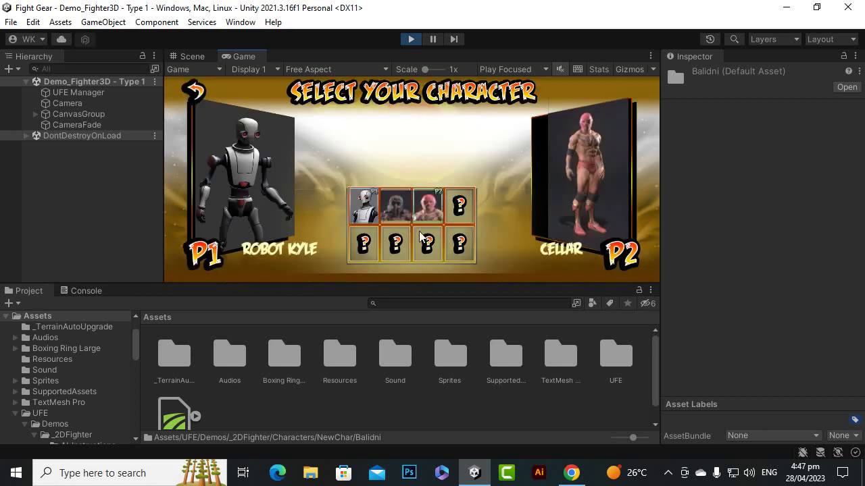
- Test a fight with Balidni as player 1 against Cellar in the training room, then stop the game
{"action": "left_click", "coordinate": [397, 218]}
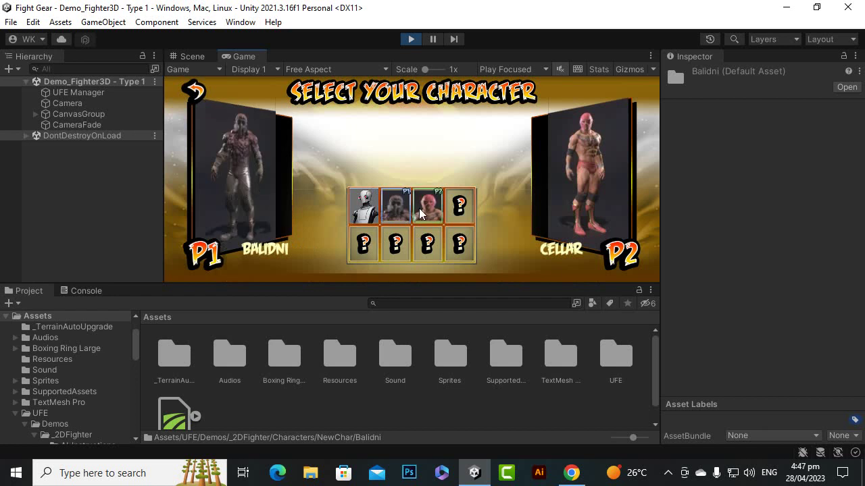
{"action": "left_click", "coordinate": [419, 214]}
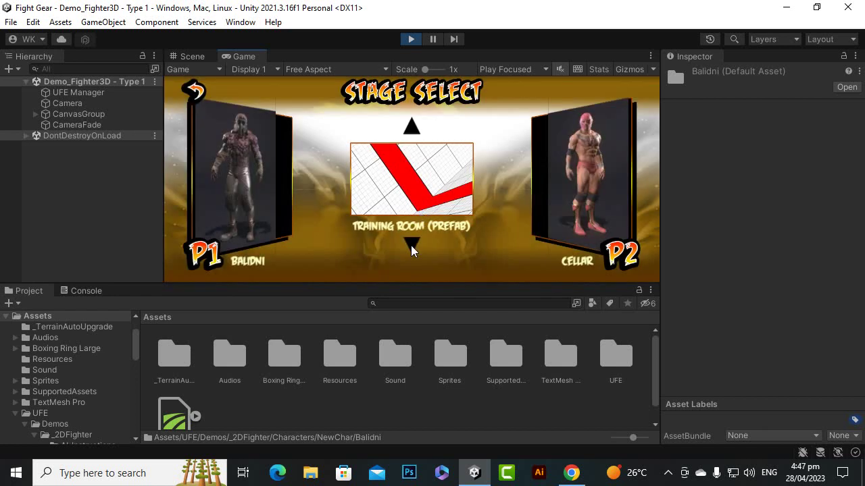
{"action": "left_click", "coordinate": [422, 196]}
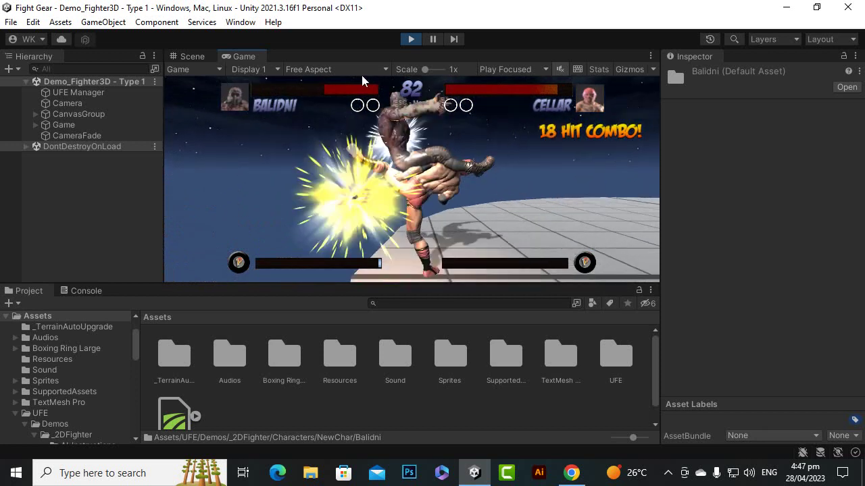
{"action": "left_click", "coordinate": [411, 39]}
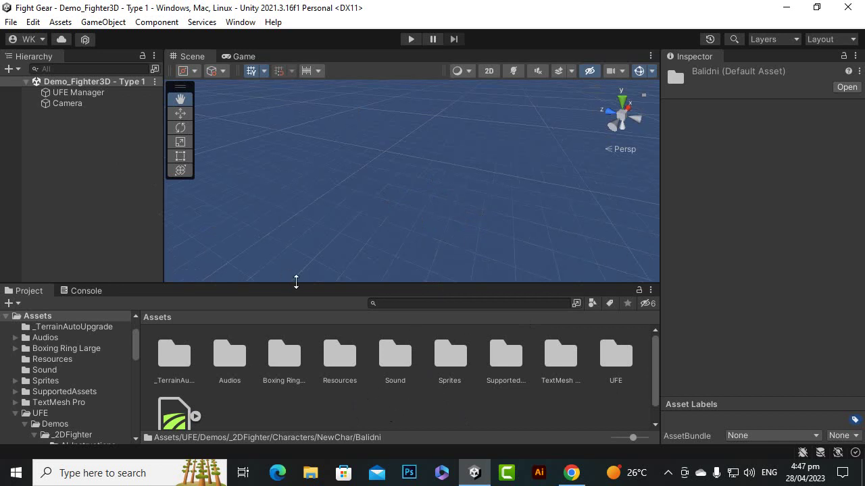
- Resize the editor panels to widen the Scene and Project area and narrow the Inspector
{"action": "left_click_drag", "start_coordinate": [298, 282], "coordinate": [301, 275]}
{"action": "left_click_drag", "start_coordinate": [660, 256], "coordinate": [689, 258]}
{"action": "left_click_drag", "start_coordinate": [589, 277], "coordinate": [593, 285]}
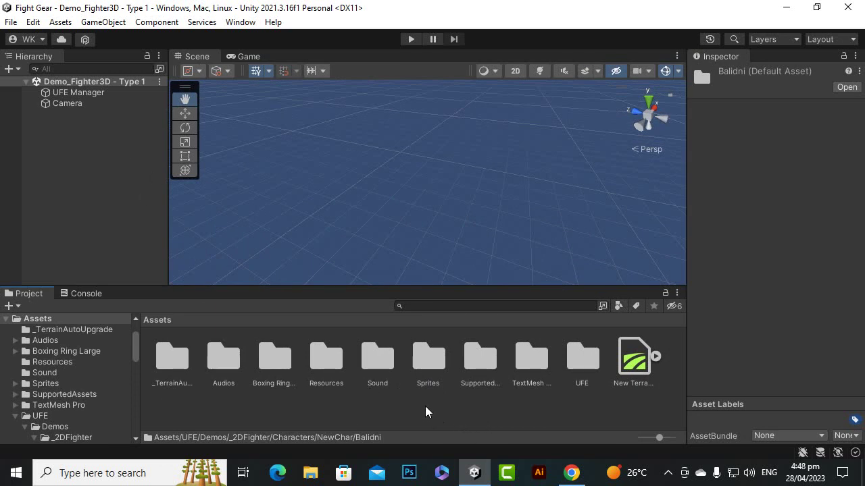
- Check the contents of the Boxing Ring Large folder and move the folder into SupportedAssets
{"action": "left_click", "coordinate": [362, 412]}
{"action": "left_click", "coordinate": [257, 355]}
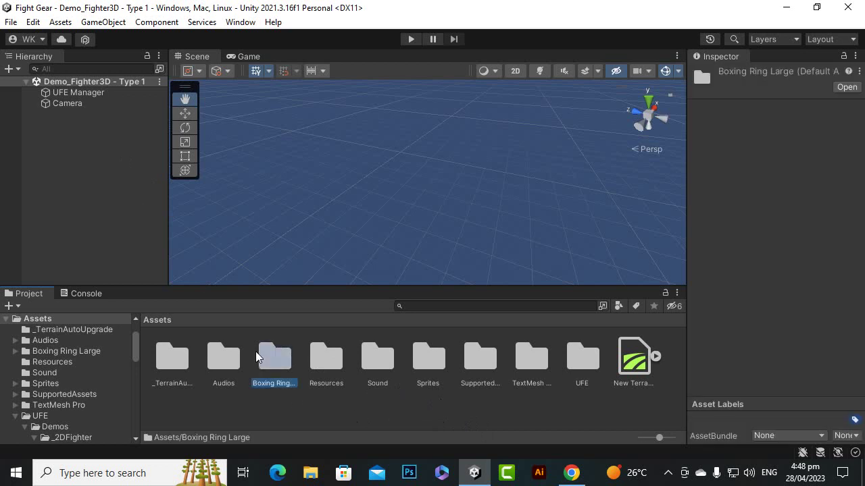
{"action": "double_click", "coordinate": [269, 356]}
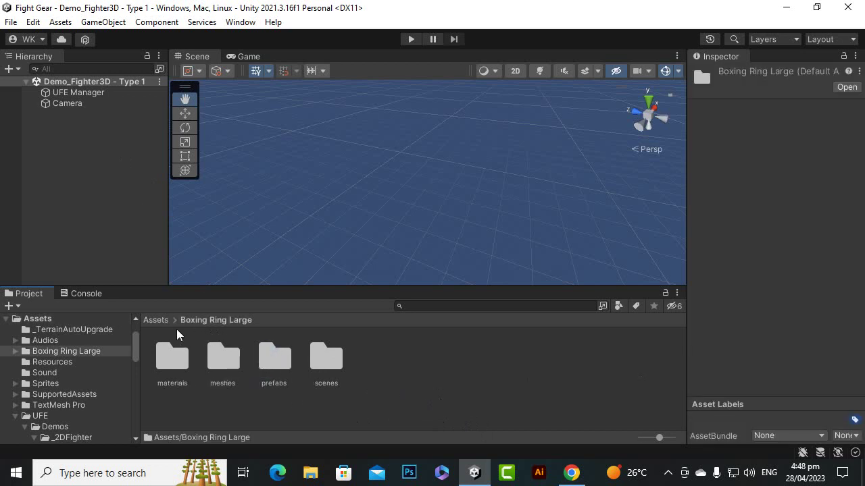
{"action": "left_click", "coordinate": [166, 320]}
{"action": "double_click", "coordinate": [267, 361]}
{"action": "left_click", "coordinate": [155, 320]}
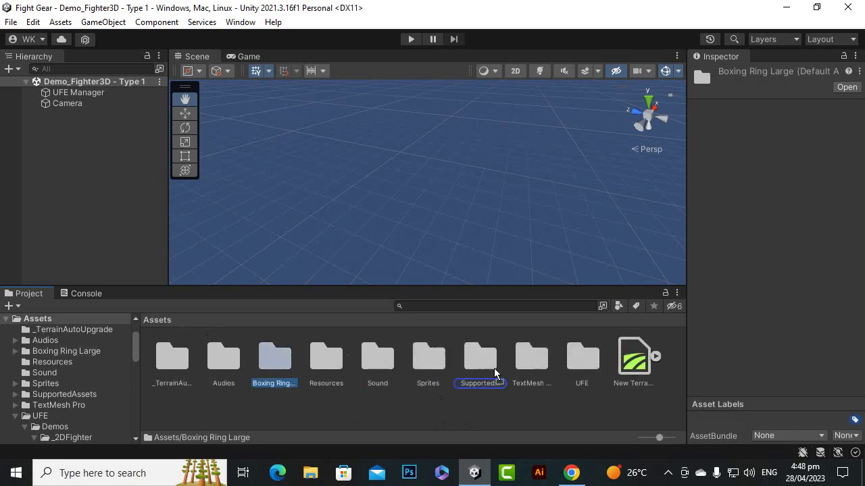
{"action": "left_click_drag", "start_coordinate": [480, 363], "coordinate": [479, 361]}
- Open the sample scene from the scenes folder of Boxing Ring Large inside SupportedAssets
{"action": "double_click", "coordinate": [439, 363]}
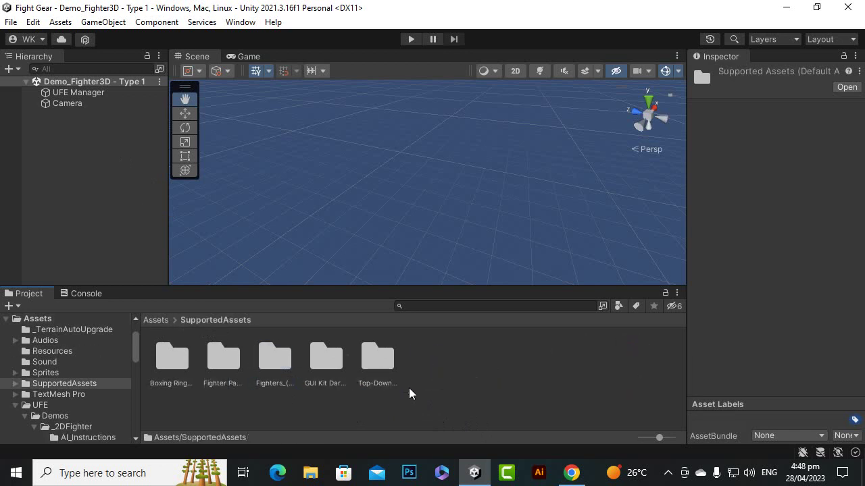
{"action": "left_click", "coordinate": [285, 359]}
{"action": "left_click", "coordinate": [213, 355]}
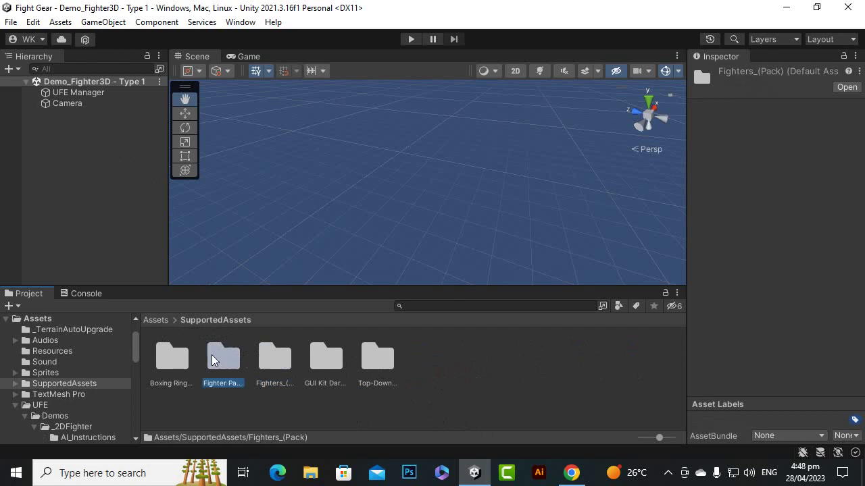
{"action": "left_click", "coordinate": [157, 355]}
{"action": "double_click", "coordinate": [157, 357]}
{"action": "left_click", "coordinate": [281, 357]}
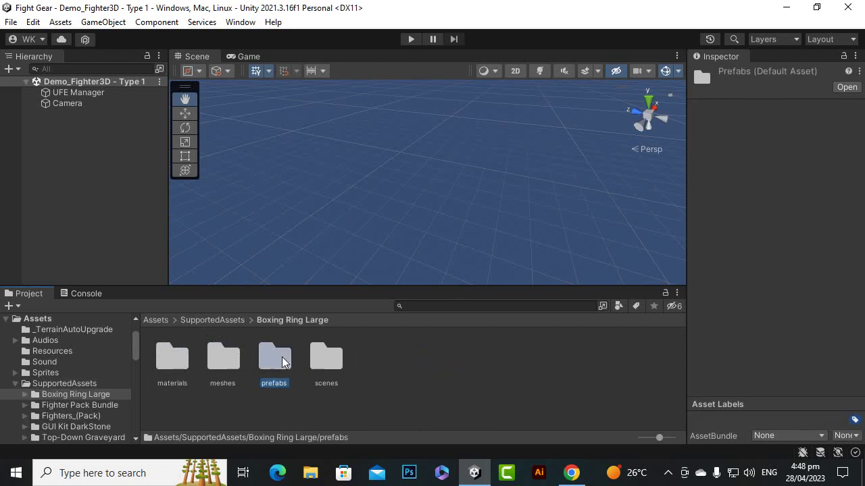
{"action": "left_click", "coordinate": [327, 359]}
{"action": "double_click", "coordinate": [327, 358]}
{"action": "double_click", "coordinate": [278, 365]}
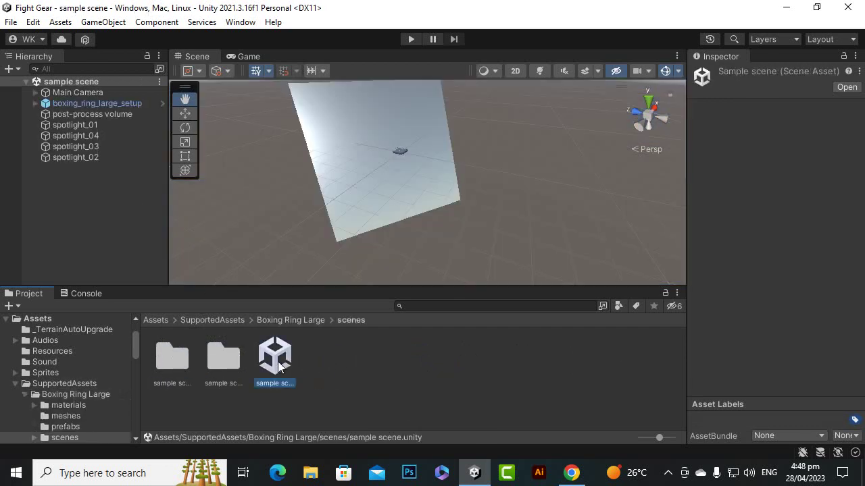
- Run the boxing ring sample scene to preview it in the Game view, and stop playback
{"action": "left_click", "coordinate": [410, 39]}
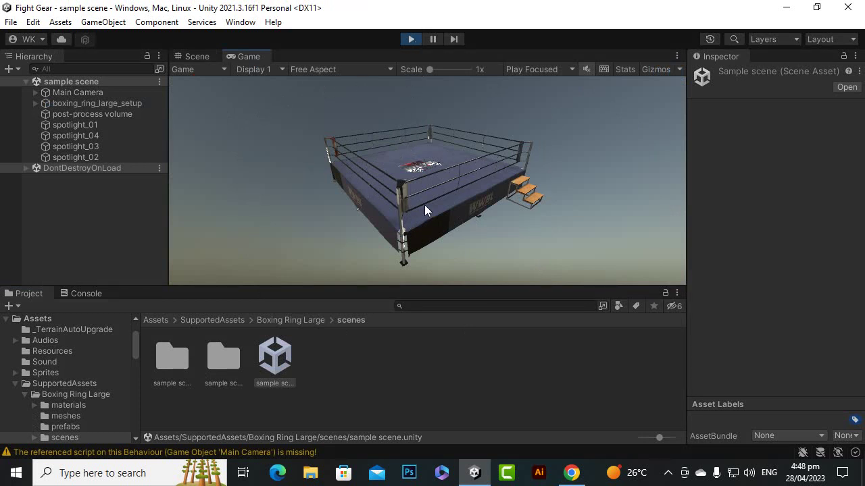
{"action": "left_click", "coordinate": [409, 39]}
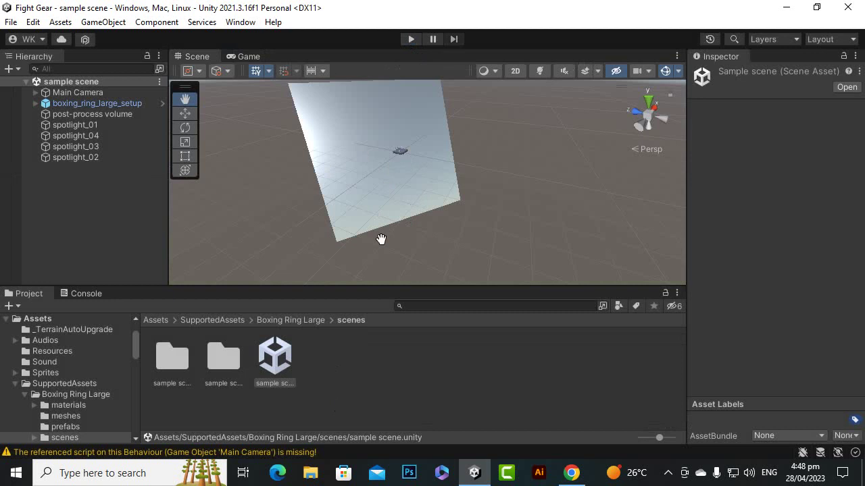
{"action": "left_click", "coordinate": [410, 404]}
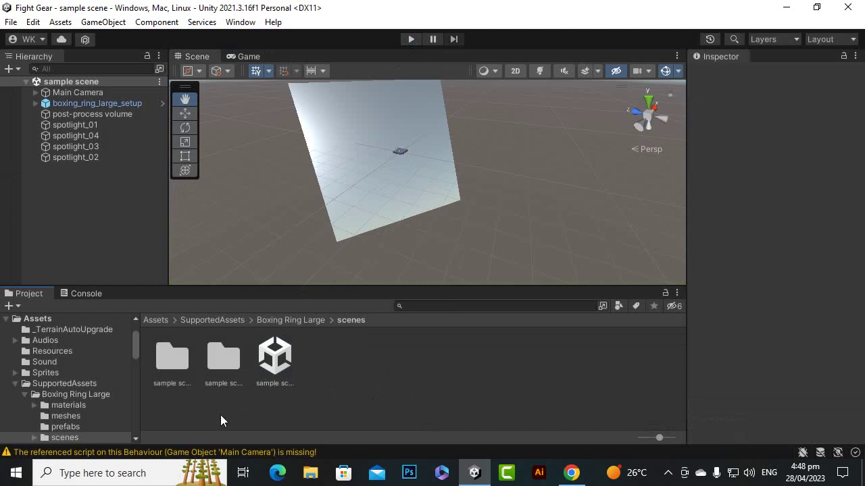
- Place the boxing_ring_large prefab from the Boxing Ring Large prefabs folder in the sample scene and inspect it up close
{"action": "left_click", "coordinate": [280, 320]}
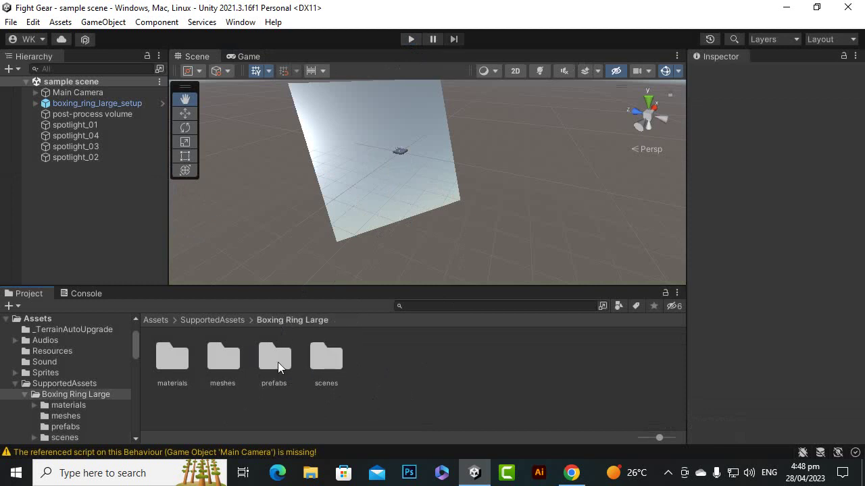
{"action": "double_click", "coordinate": [278, 362]}
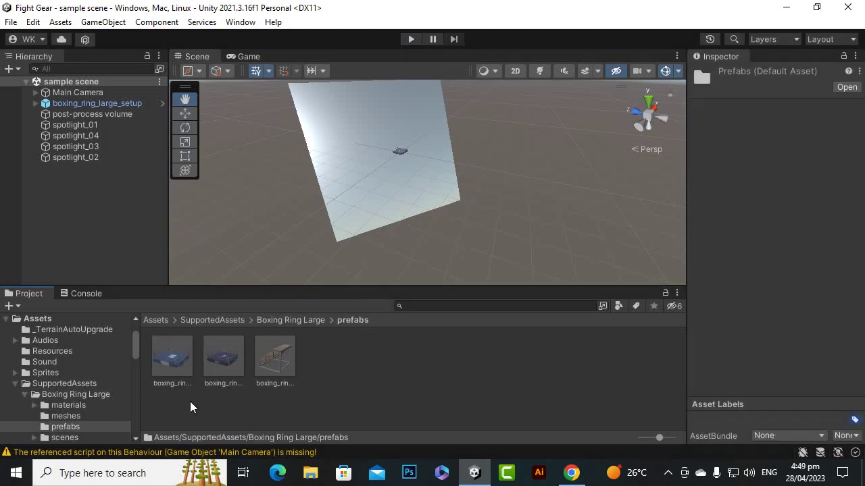
{"action": "left_click_drag", "start_coordinate": [224, 356], "coordinate": [406, 251]}
{"action": "key", "text": "f"}
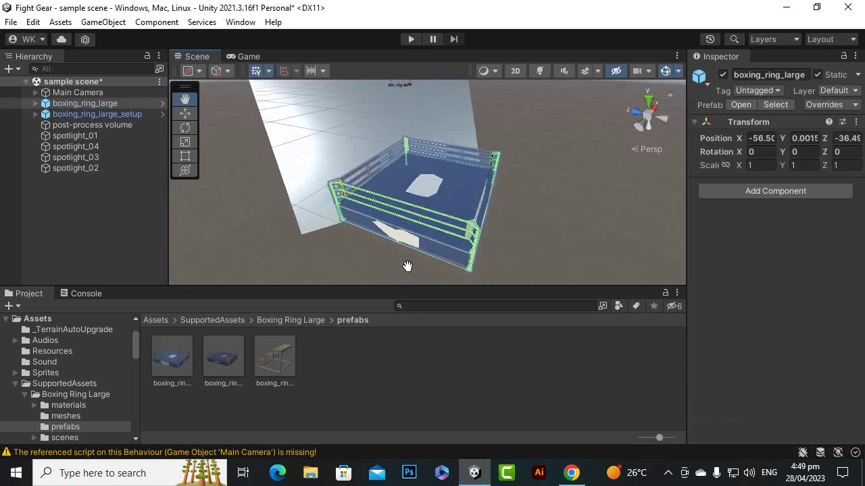
{"action": "left_click_drag", "start_coordinate": [406, 208], "coordinate": [440, 232], "text": "alt"}
{"action": "scroll", "coordinate": [442, 232], "scroll_direction": "up", "scroll_amount": 2}
{"action": "left_click_drag", "start_coordinate": [474, 191], "coordinate": [638, 137], "text": "alt"}
{"action": "scroll", "coordinate": [638, 138], "scroll_direction": "down", "scroll_amount": 5}
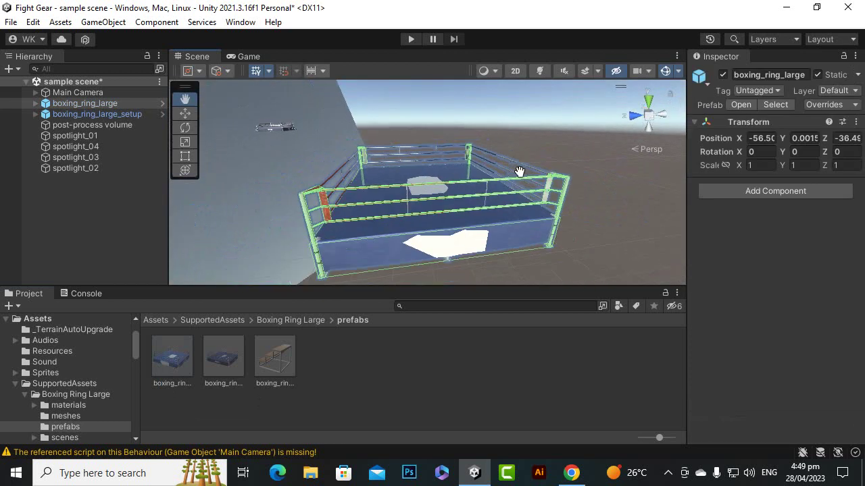
- Place the boxing_ring_large_setup prefab beside the first ring to compare them, and delete both added rings
{"action": "left_click_drag", "start_coordinate": [223, 357], "coordinate": [378, 297]}
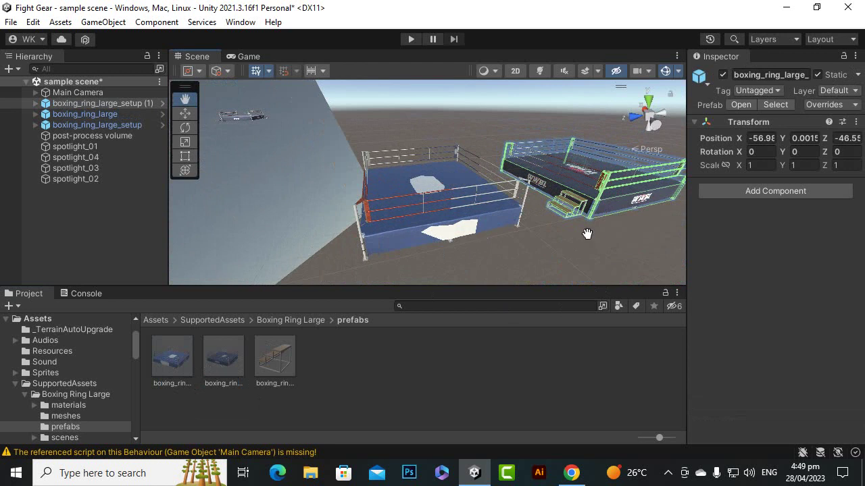
{"action": "key", "text": "Delete"}
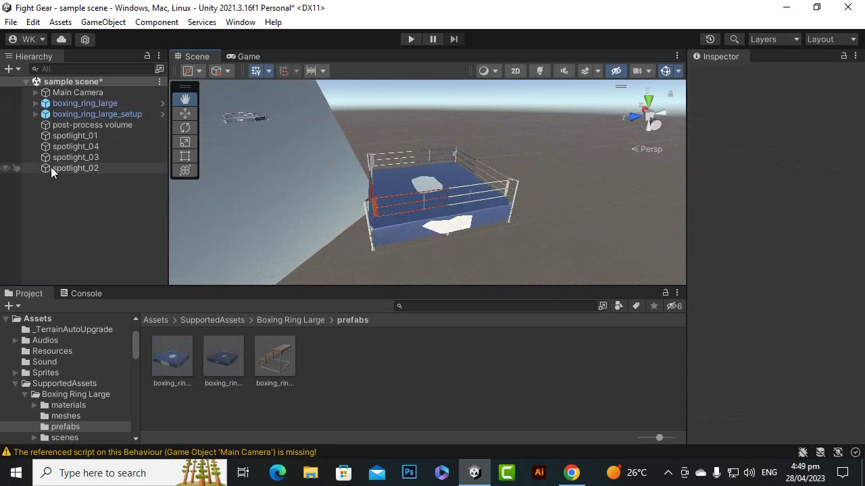
{"action": "left_click", "coordinate": [185, 114]}
{"action": "left_click", "coordinate": [433, 236]}
{"action": "key", "text": "Delete"}
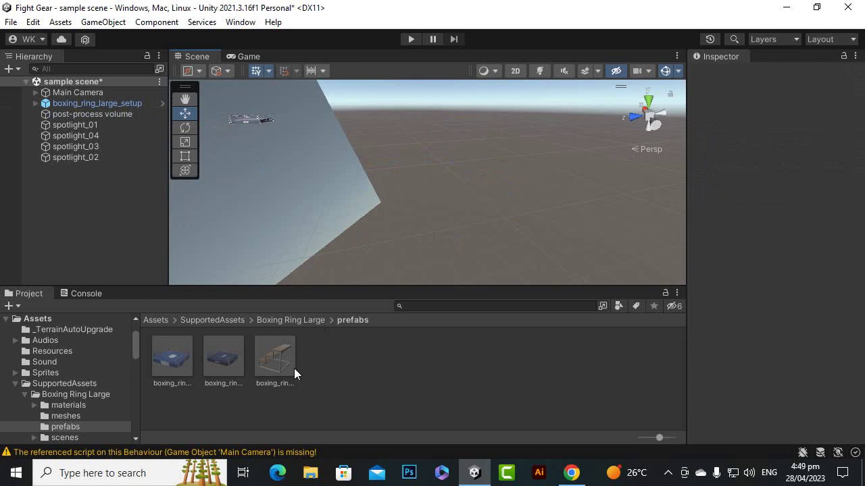
- Open the TrainingRoom scene from the UFE/Demos/Shared_Assets/Stages/TrainingRoom3D folder
{"action": "left_click", "coordinate": [158, 321]}
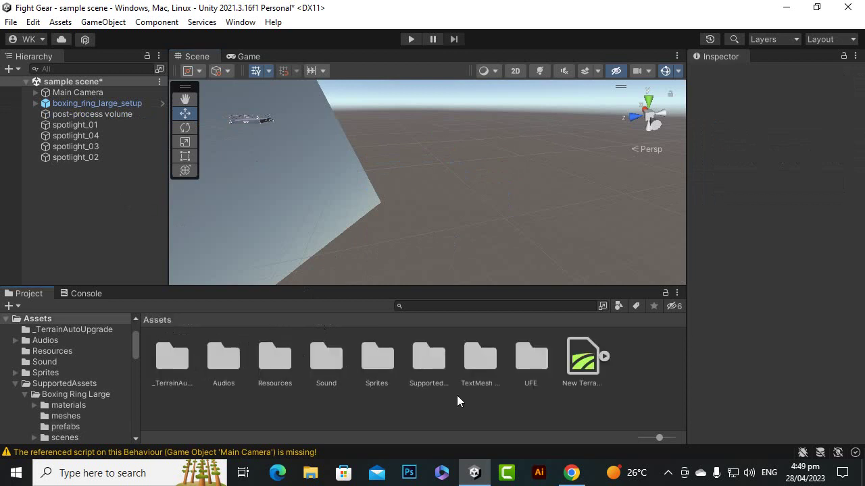
{"action": "double_click", "coordinate": [531, 359]}
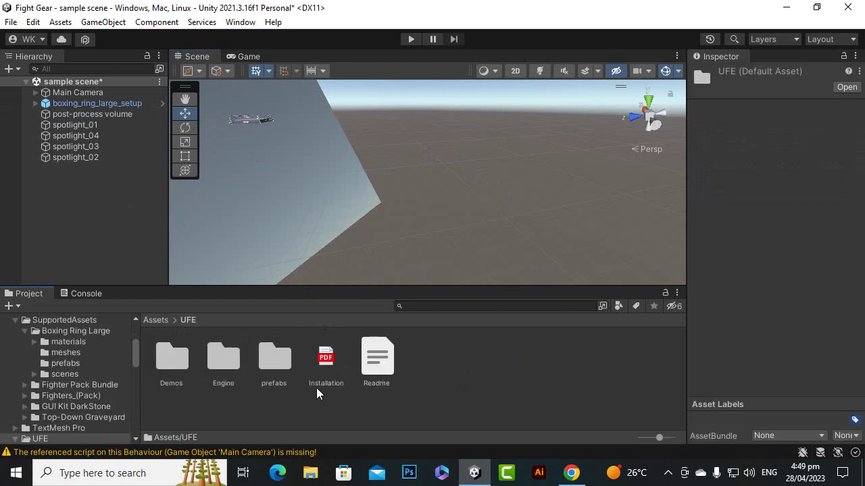
{"action": "double_click", "coordinate": [163, 359]}
{"action": "double_click", "coordinate": [374, 365]}
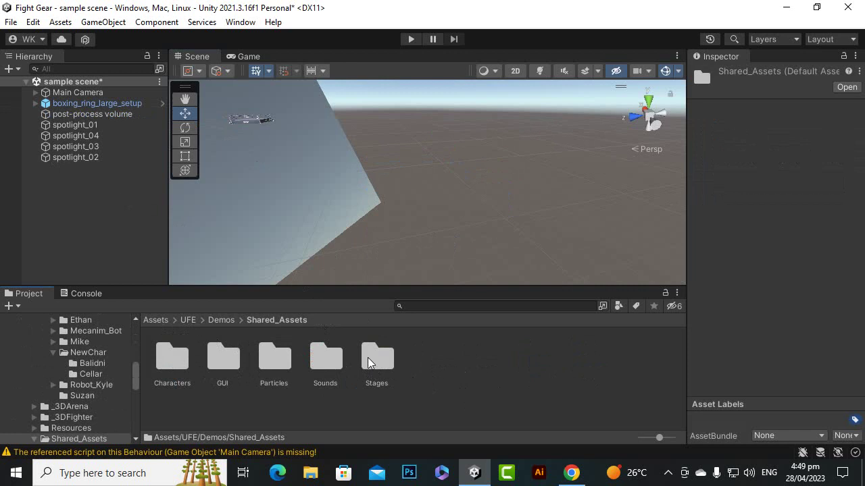
{"action": "double_click", "coordinate": [367, 358]}
{"action": "left_click", "coordinate": [173, 362]}
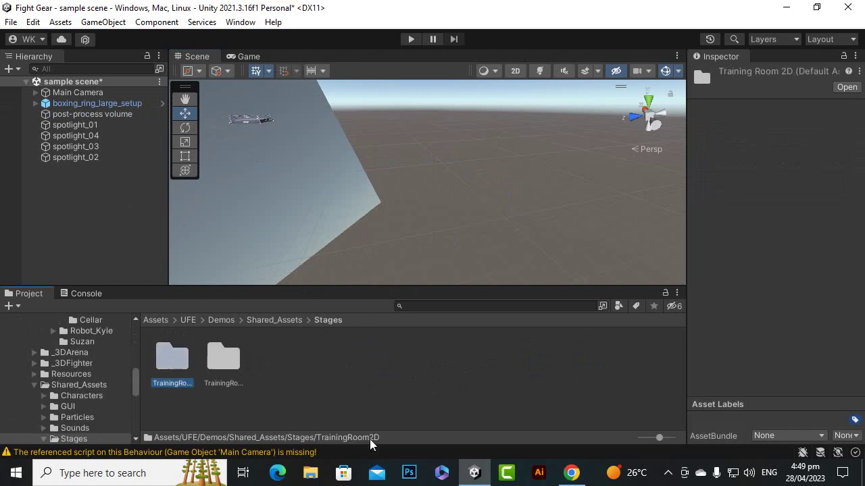
{"action": "left_click", "coordinate": [319, 407]}
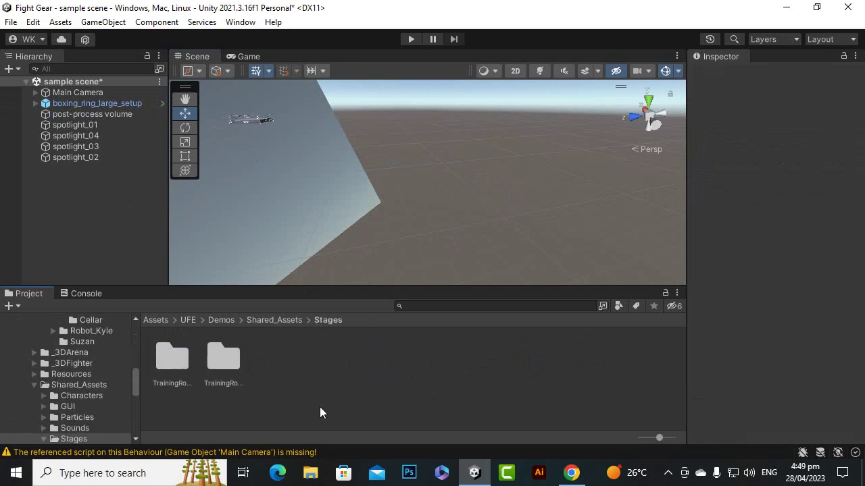
{"action": "left_click", "coordinate": [218, 358]}
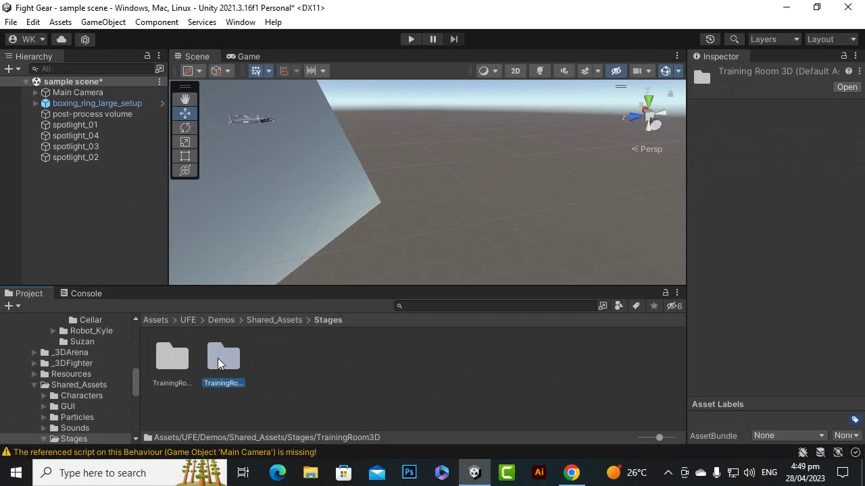
{"action": "double_click", "coordinate": [230, 366]}
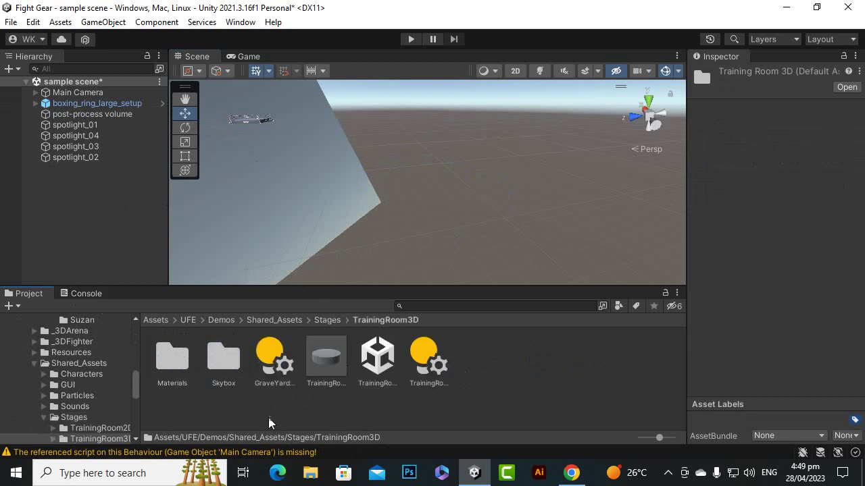
{"action": "left_click", "coordinate": [378, 365]}
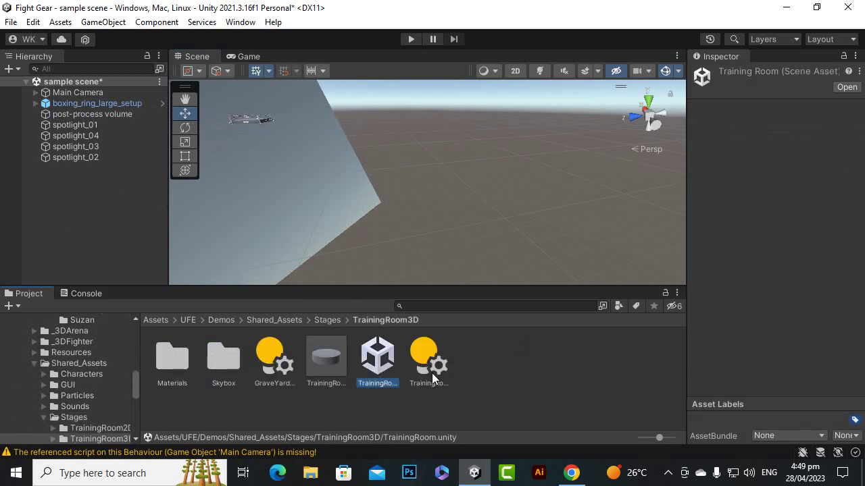
{"action": "double_click", "coordinate": [378, 360]}
{"action": "left_click", "coordinate": [410, 268]}
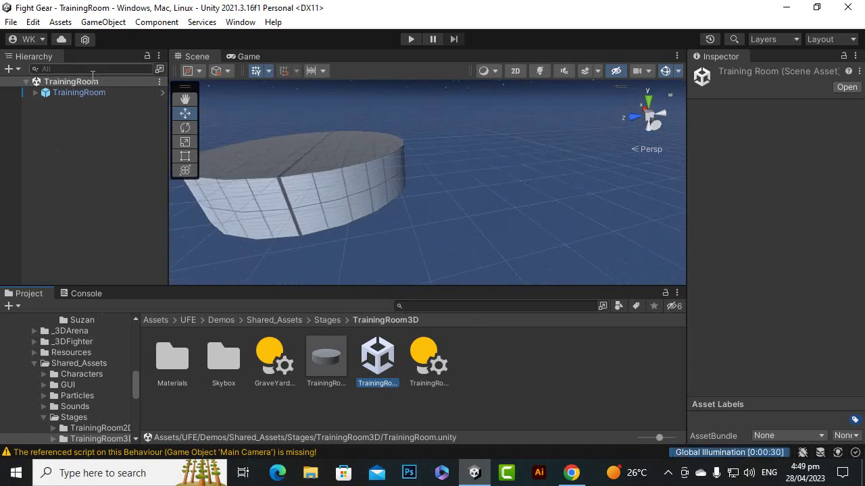
- Examine the TrainingRoom object's X, Y and Z position values
{"action": "left_click", "coordinate": [51, 93]}
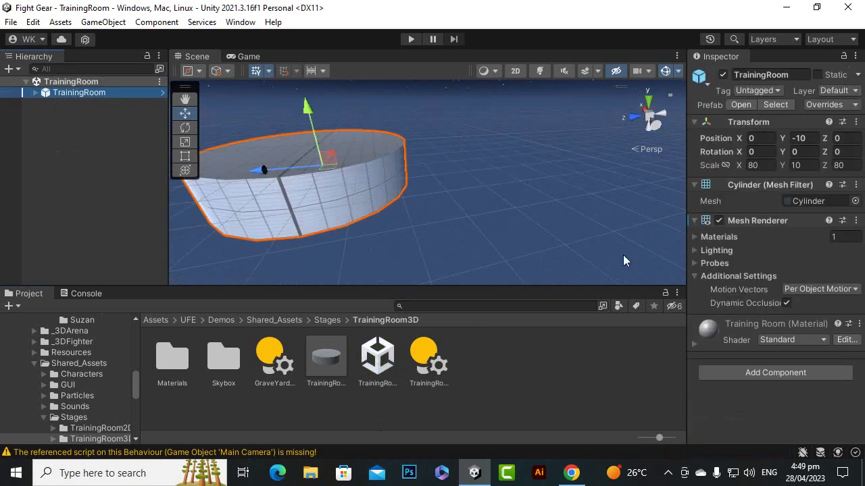
{"action": "left_click", "coordinate": [762, 138]}
{"action": "left_click", "coordinate": [804, 139]}
{"action": "left_click", "coordinate": [843, 139]}
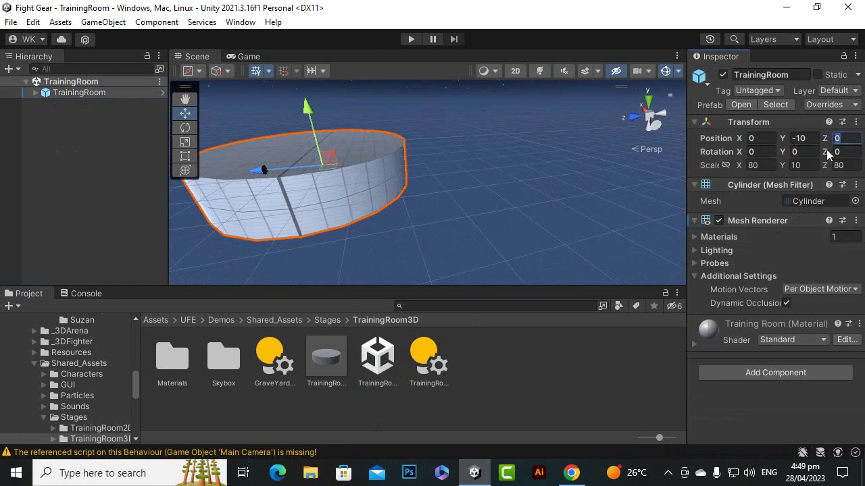
{"action": "left_click", "coordinate": [578, 377]}
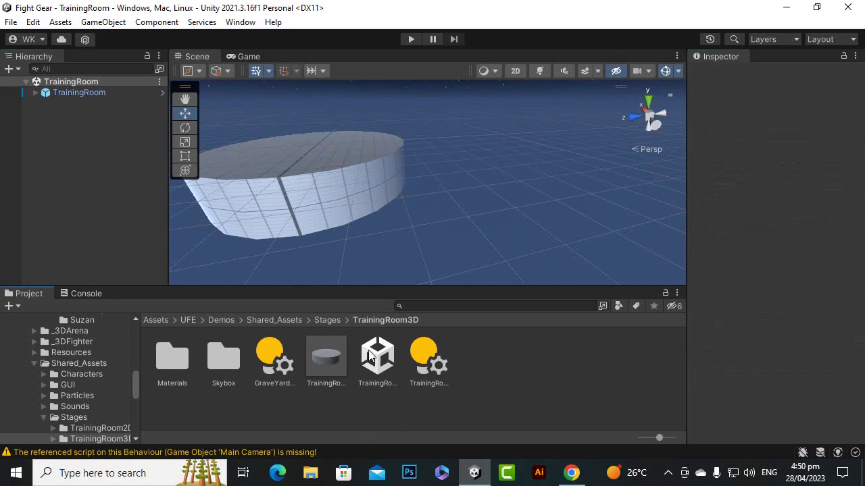
- Duplicate the TrainingRoom scene file, rename the copy FightingRing and open it
{"action": "left_click", "coordinate": [379, 378]}
{"action": "key", "text": "ctrl+d"}
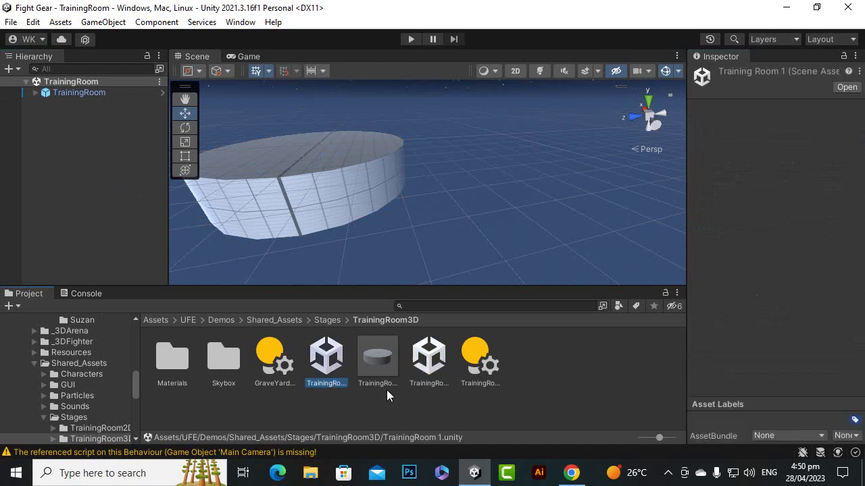
{"action": "right_click", "coordinate": [334, 366]}
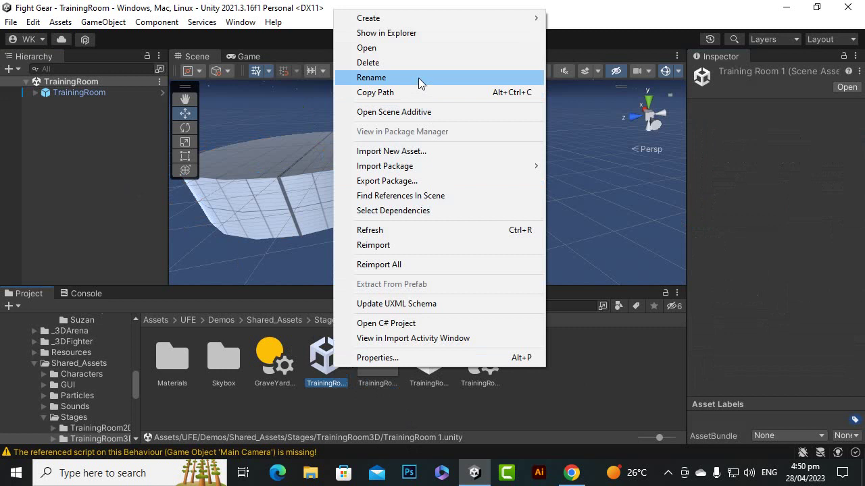
{"action": "left_click", "coordinate": [418, 77]}
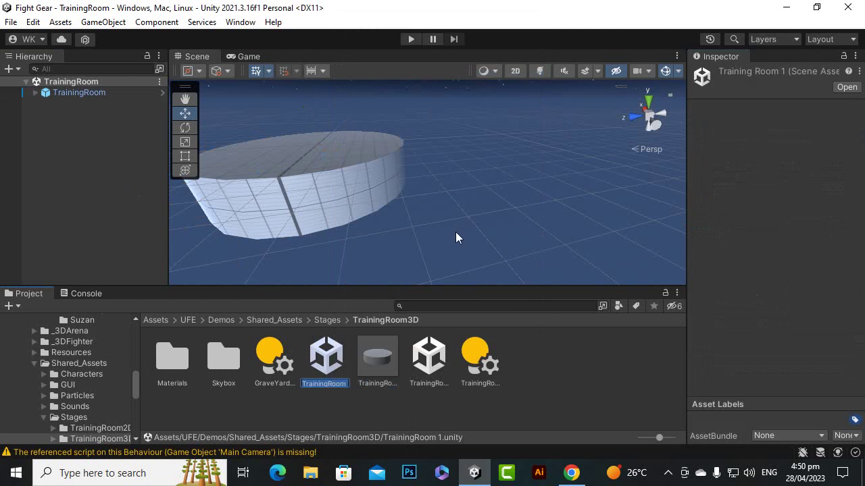
{"action": "key", "text": "BackSpace"}
{"action": "type", "text": "FightingRing"}
{"action": "key", "text": "Return"}
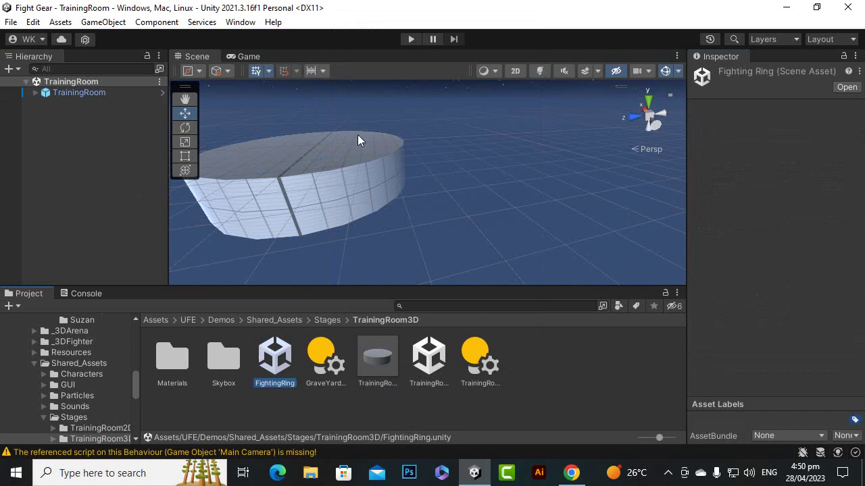
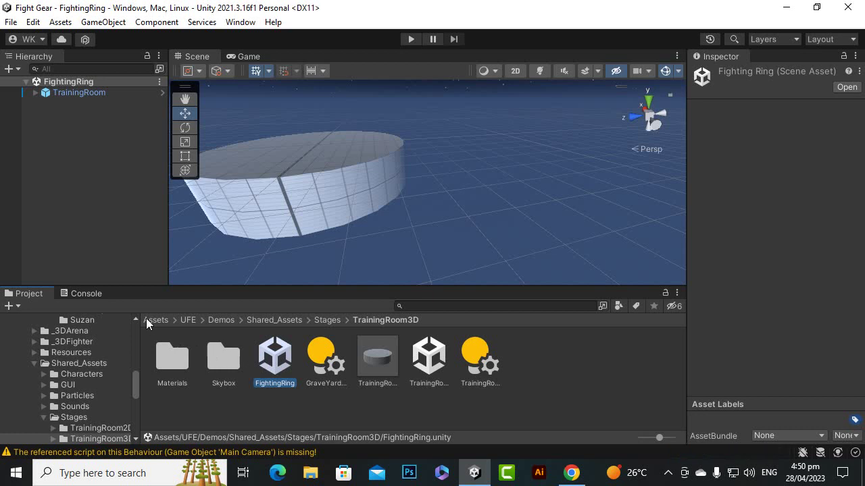
- Open the prefabs folder of Boxing Ring Large inside the SupportedAssets folder
{"action": "left_click", "coordinate": [162, 320]}
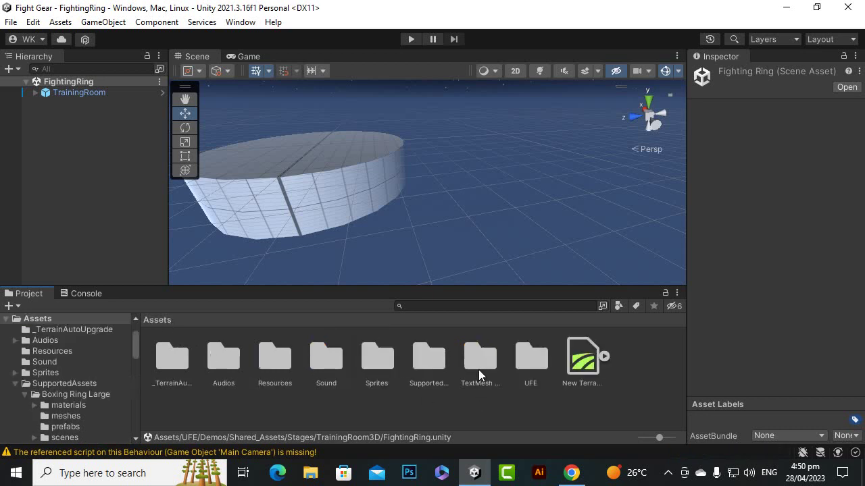
{"action": "double_click", "coordinate": [444, 368]}
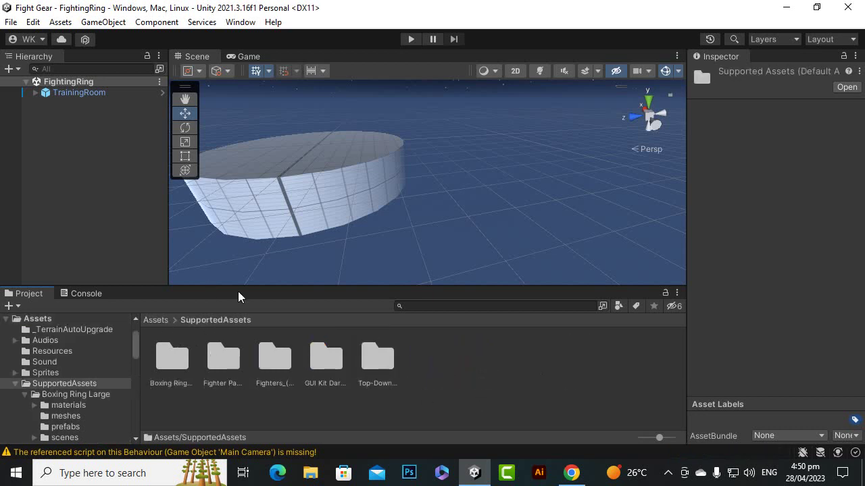
{"action": "left_click", "coordinate": [377, 362]}
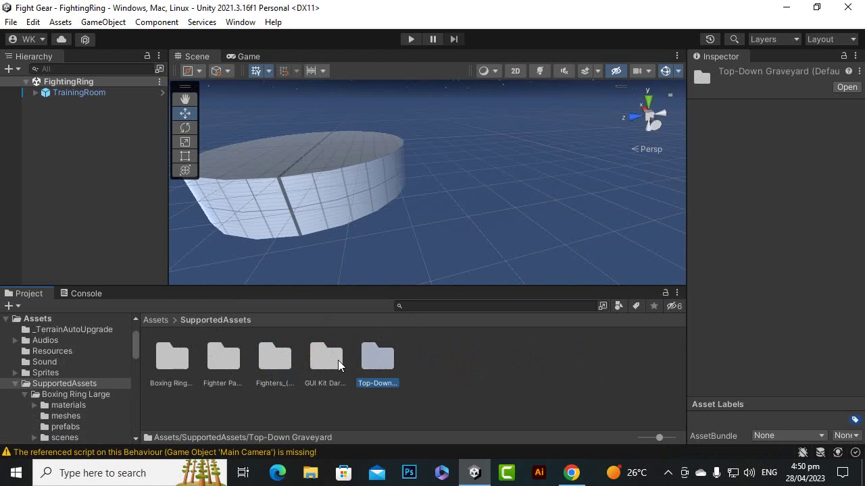
{"action": "left_click", "coordinate": [235, 359]}
{"action": "double_click", "coordinate": [164, 359]}
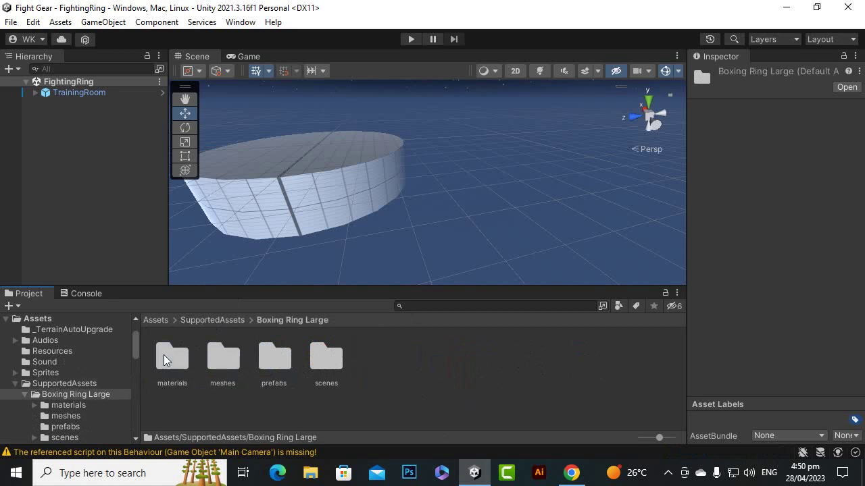
{"action": "left_click", "coordinate": [321, 362]}
{"action": "double_click", "coordinate": [275, 362]}
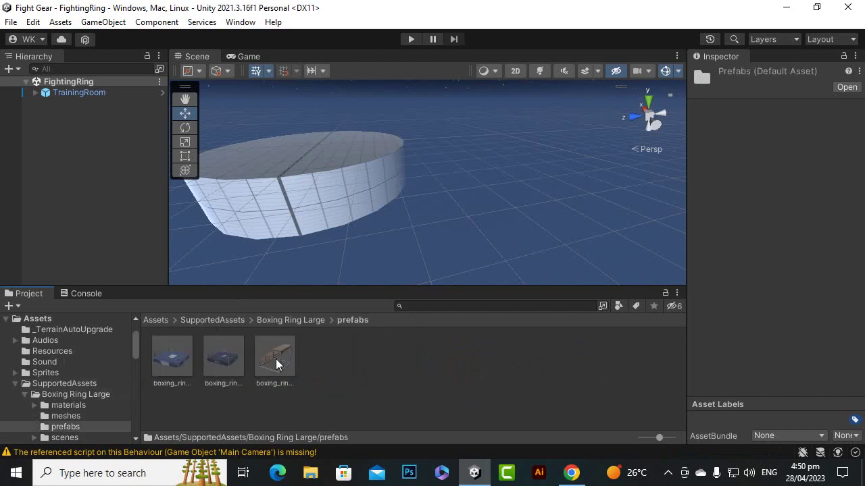
- Add the boxing_ring_large_setup prefab to the FightingRing scene as a top-level object at the origin
{"action": "left_click_drag", "start_coordinate": [212, 369], "coordinate": [93, 180]}
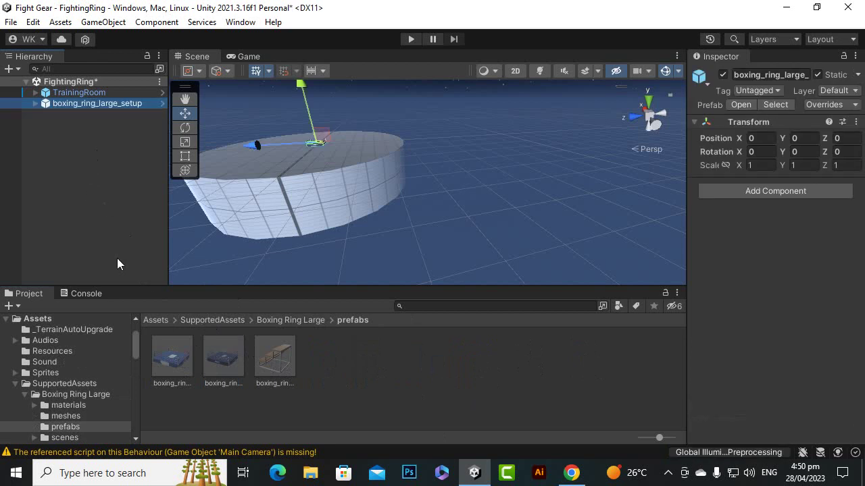
{"action": "left_click", "coordinate": [353, 230]}
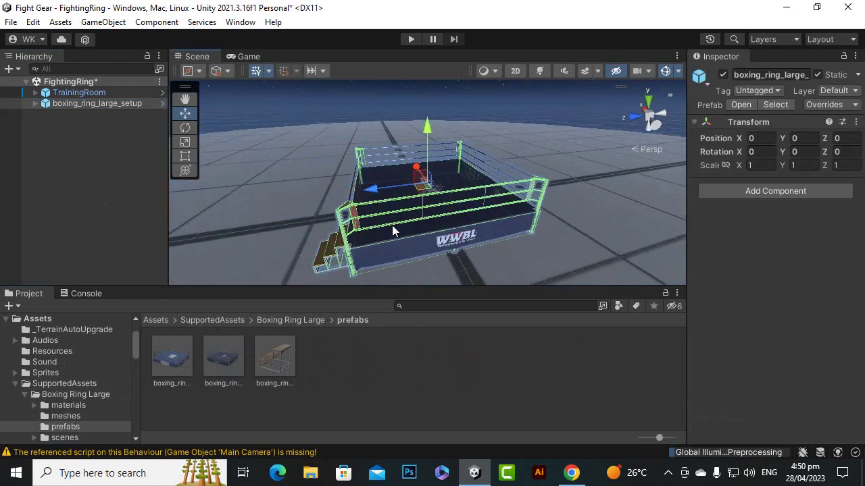
{"action": "left_click_drag", "start_coordinate": [392, 230], "coordinate": [413, 211], "text": "alt"}
{"action": "scroll", "coordinate": [412, 211], "scroll_direction": "down", "scroll_amount": 3}
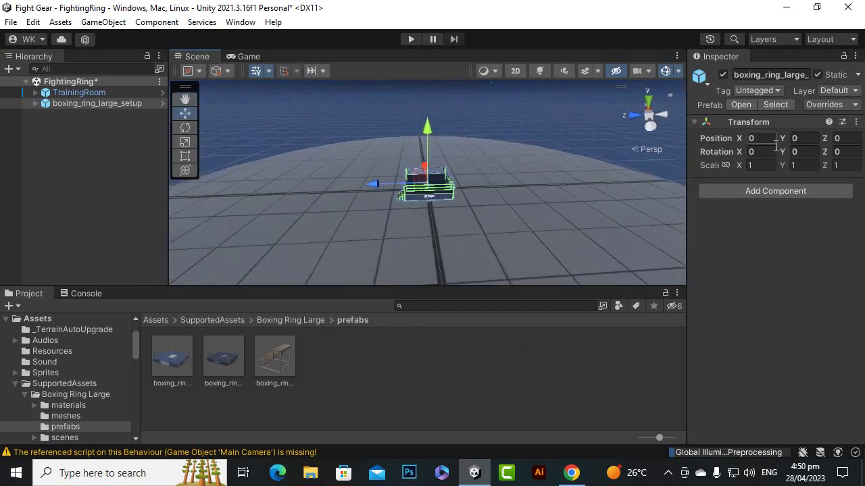
- Set the boxing_ring_large_setup object's scale to 4 on X, Y and Z
{"action": "left_click", "coordinate": [809, 139]}
{"action": "left_click", "coordinate": [842, 139]}
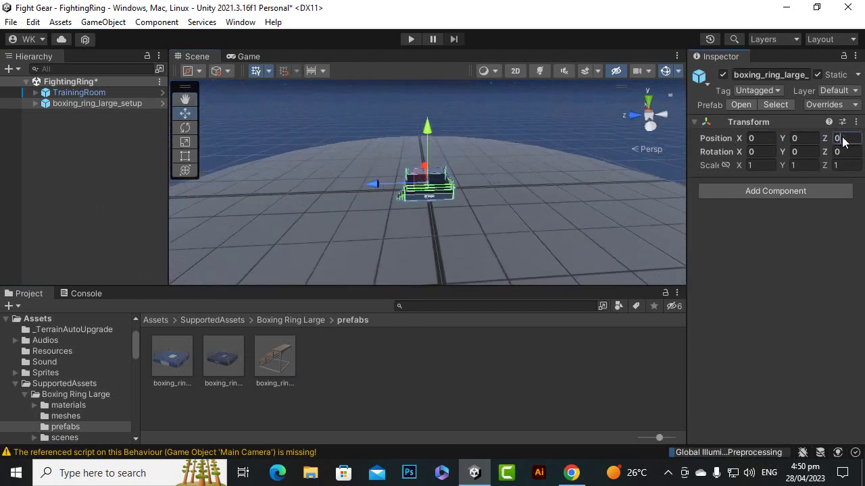
{"action": "scroll", "coordinate": [432, 223], "scroll_direction": "down", "scroll_amount": 4}
{"action": "left_click_drag", "start_coordinate": [430, 233], "coordinate": [457, 255], "text": "alt"}
{"action": "scroll", "coordinate": [458, 255], "scroll_direction": "up", "scroll_amount": 1}
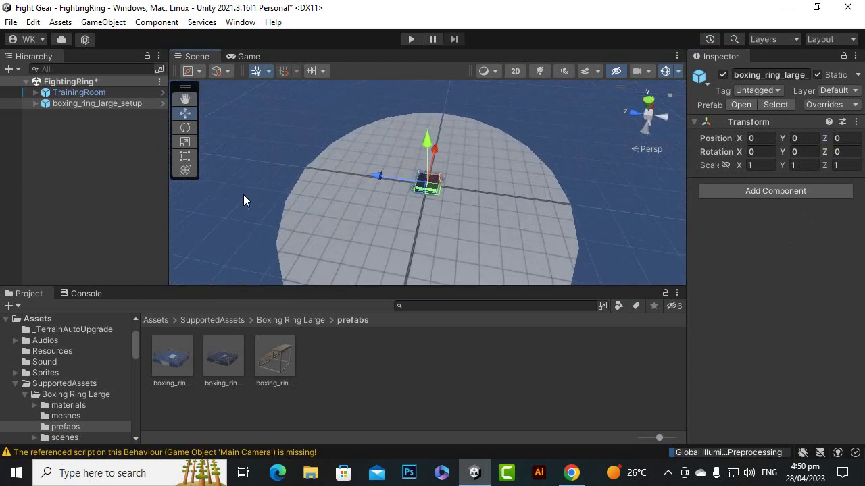
{"action": "left_click", "coordinate": [760, 165]}
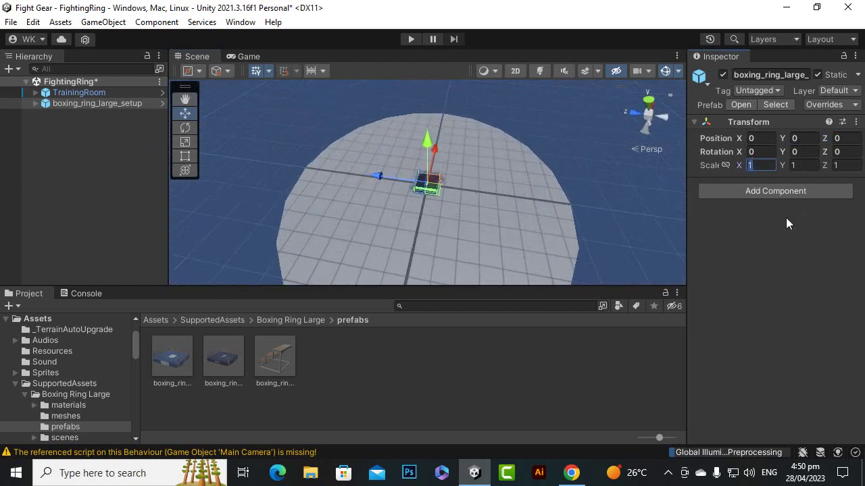
{"action": "type", "text": "4"}
{"action": "key", "text": "Tab"}
{"action": "type", "text": "4"}
{"action": "key", "text": "Tab"}
{"action": "type", "text": "4"}
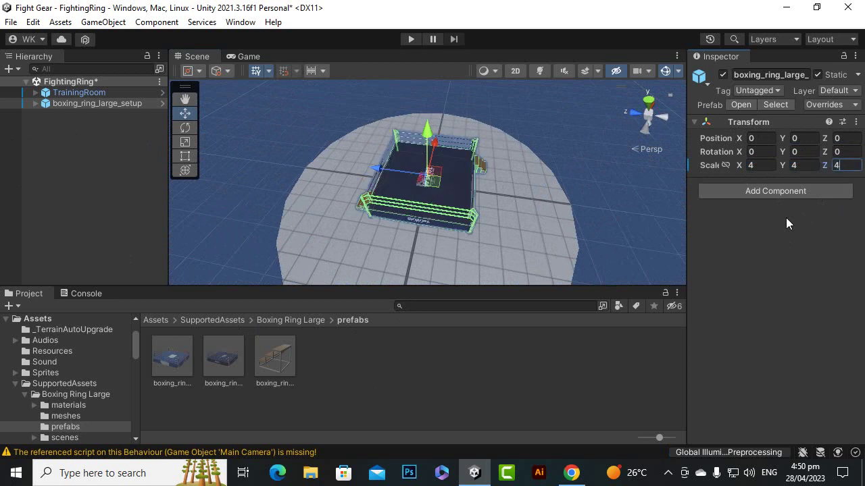
- Set the boxing ring's X, Y and Z scale to 6
{"action": "left_click", "coordinate": [753, 167]}
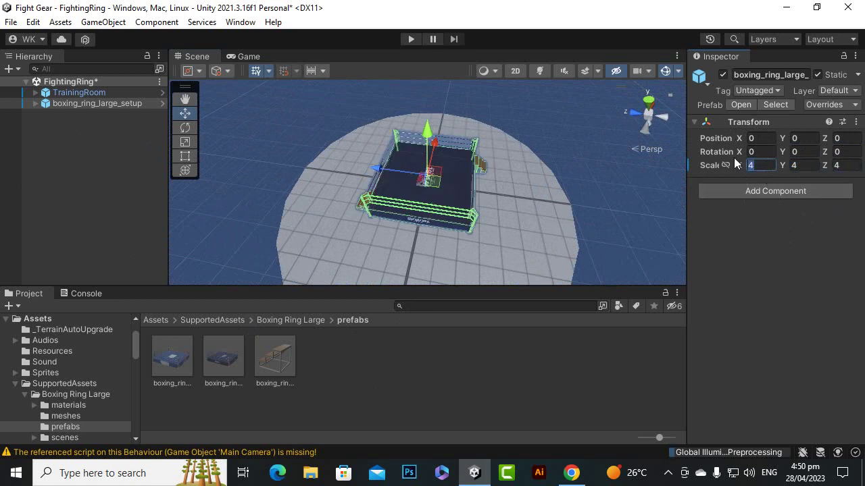
{"action": "type", "text": "6"}
{"action": "key", "text": "Tab"}
{"action": "type", "text": "6"}
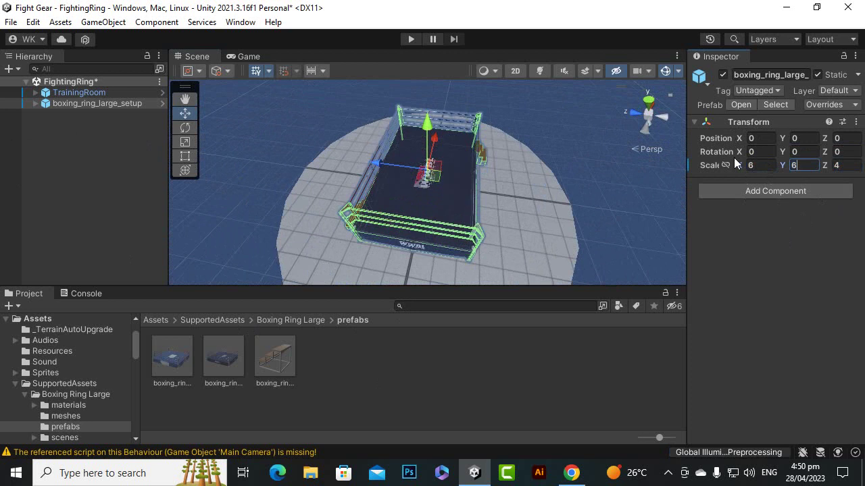
{"action": "key", "text": "Tab"}
{"action": "type", "text": "6"}
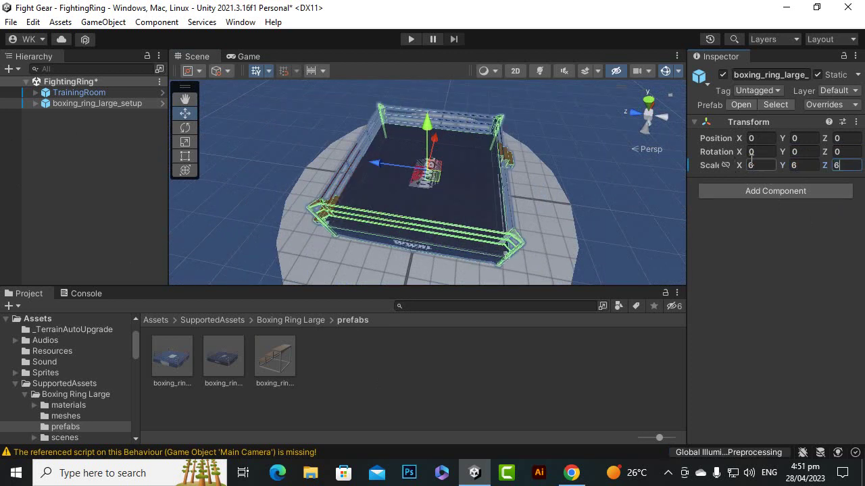
- Enlarge the boxing ring to a scale of 8 on all three axes
{"action": "left_click", "coordinate": [752, 166]}
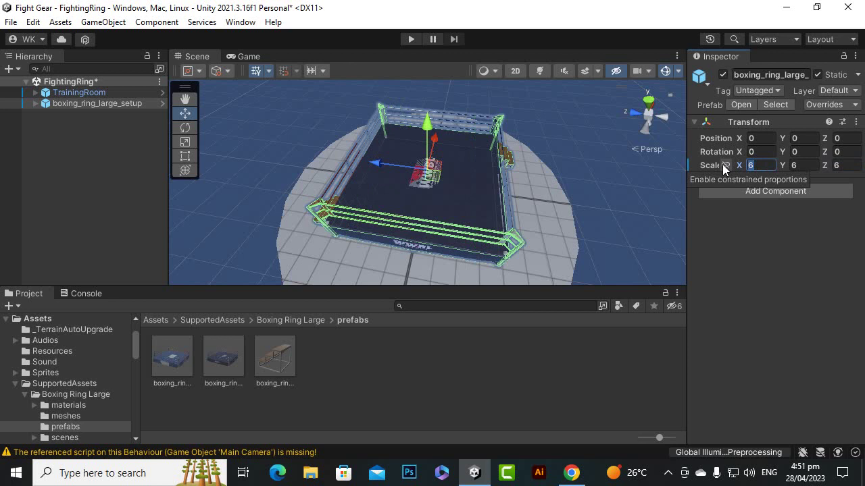
{"action": "type", "text": "8"}
{"action": "key", "text": "Tab"}
{"action": "type", "text": "8"}
{"action": "key", "text": "Tab"}
{"action": "type", "text": "8"}
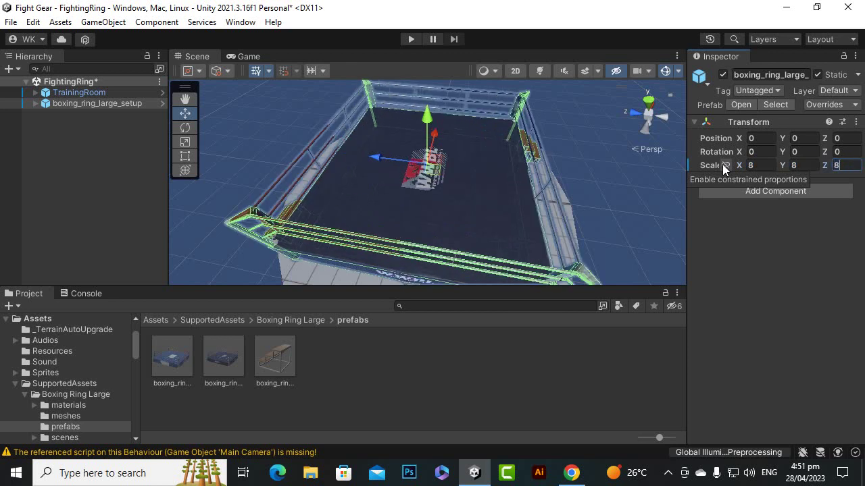
- Set the boxing ring's scale to 10 on X, Y and Z so it covers the TrainingRoom platform
{"action": "left_click_drag", "start_coordinate": [519, 204], "coordinate": [360, 199], "text": "alt"}
{"action": "scroll", "coordinate": [535, 213], "scroll_direction": "down", "scroll_amount": 5}
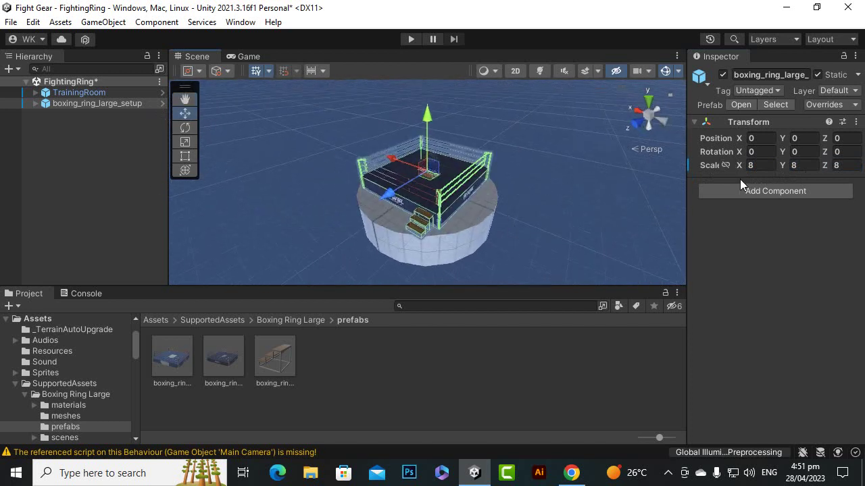
{"action": "left_click", "coordinate": [775, 165]}
{"action": "type", "text": "10"}
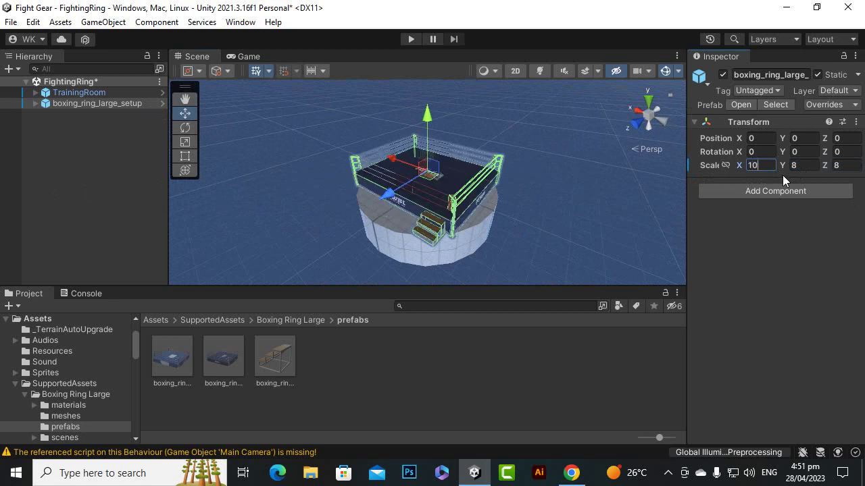
{"action": "key", "text": "Tab"}
{"action": "type", "text": "10"}
{"action": "key", "text": "Tab"}
{"action": "type", "text": "10"}
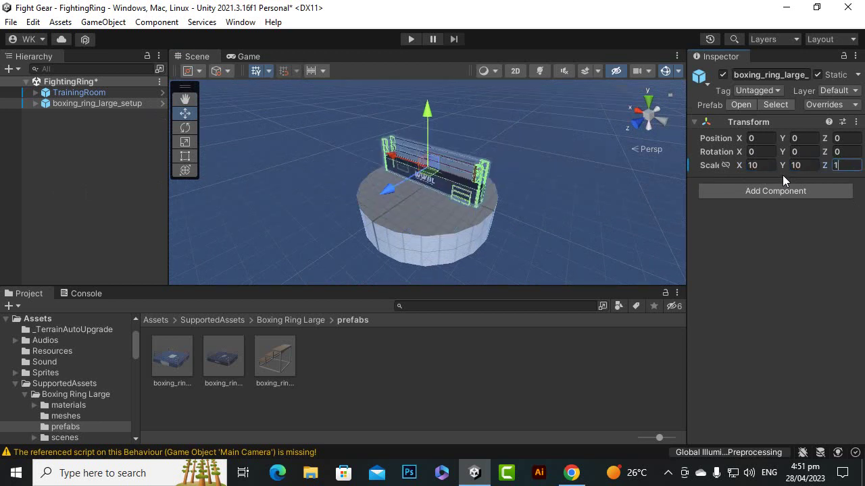
- Examine how the boxing ring sits on the TrainingRoom platform, and check the platform's transform, child lights and material settings
{"action": "left_click_drag", "start_coordinate": [264, 150], "coordinate": [201, 194], "text": "alt"}
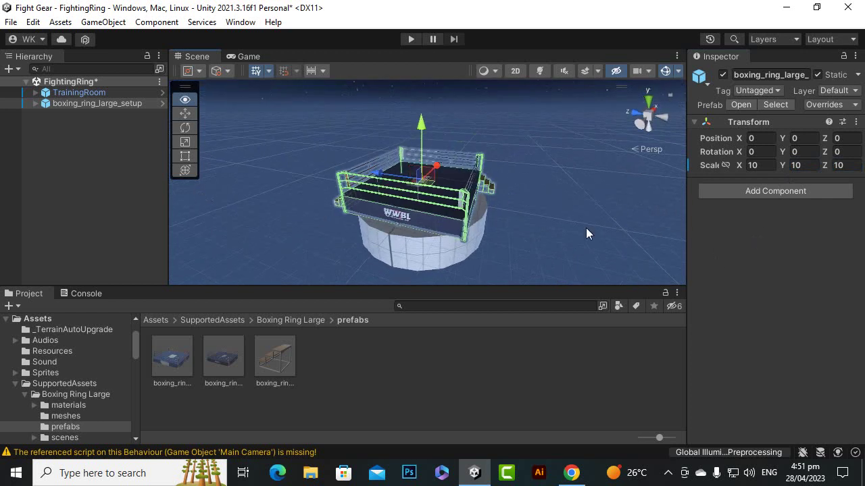
{"action": "left_click_drag", "start_coordinate": [510, 195], "coordinate": [463, 198], "text": "alt"}
{"action": "scroll", "coordinate": [462, 201], "scroll_direction": "up", "scroll_amount": 2}
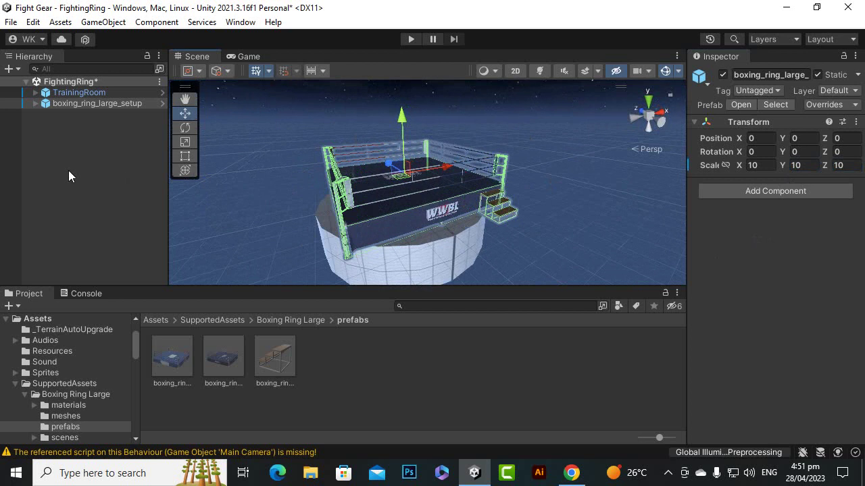
{"action": "left_click", "coordinate": [85, 92]}
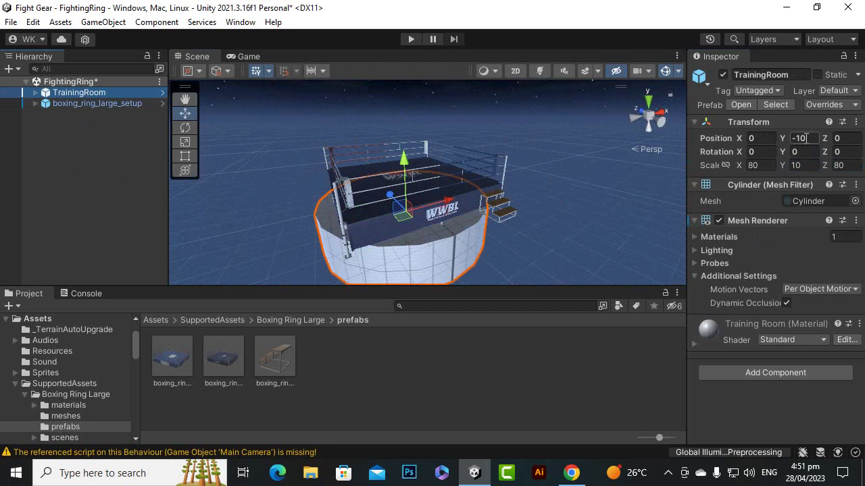
{"action": "scroll", "coordinate": [436, 263], "scroll_direction": "up", "scroll_amount": 3}
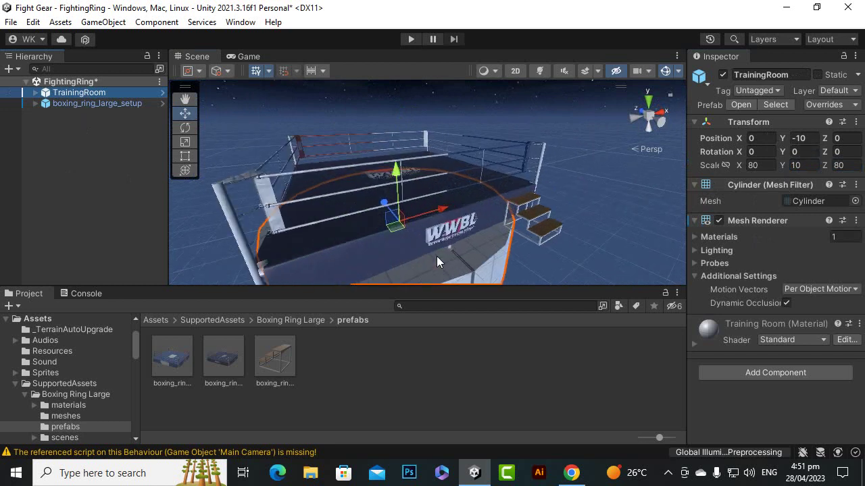
{"action": "left_click_drag", "start_coordinate": [436, 262], "coordinate": [265, 217], "text": "alt"}
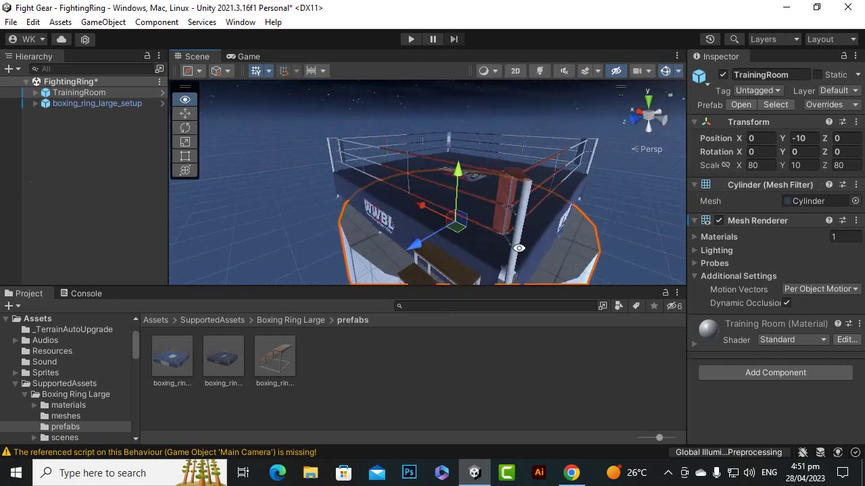
{"action": "left_click_drag", "start_coordinate": [519, 248], "coordinate": [422, 242], "text": "alt"}
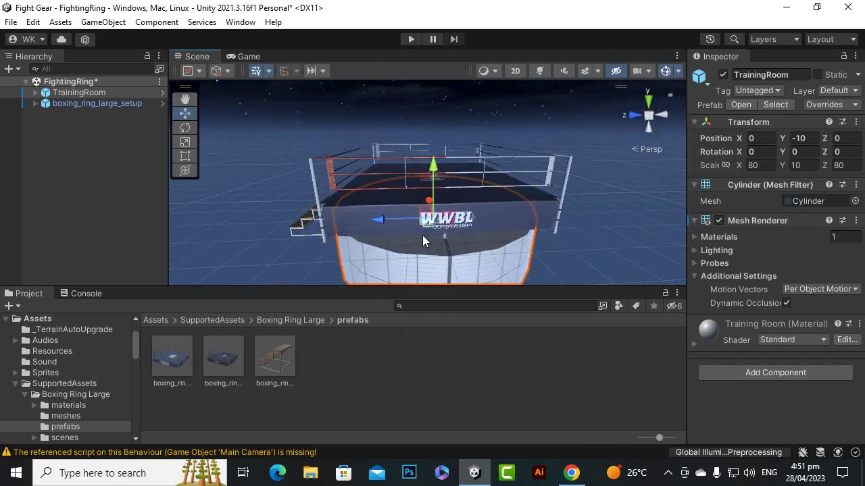
{"action": "left_click", "coordinate": [36, 93]}
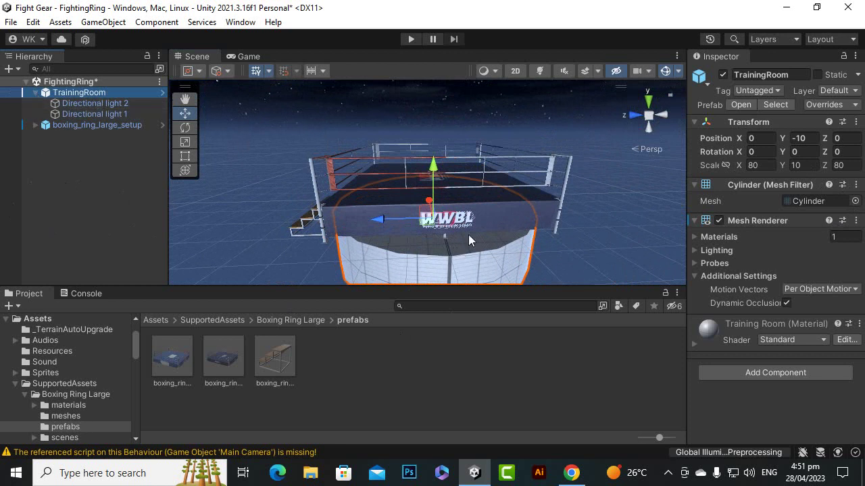
{"action": "scroll", "coordinate": [514, 249], "scroll_direction": "down", "scroll_amount": 3}
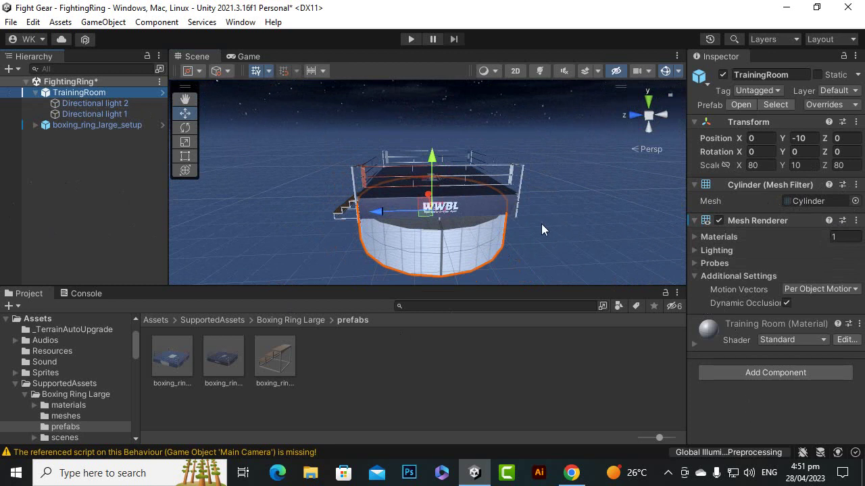
{"action": "left_click", "coordinate": [462, 242]}
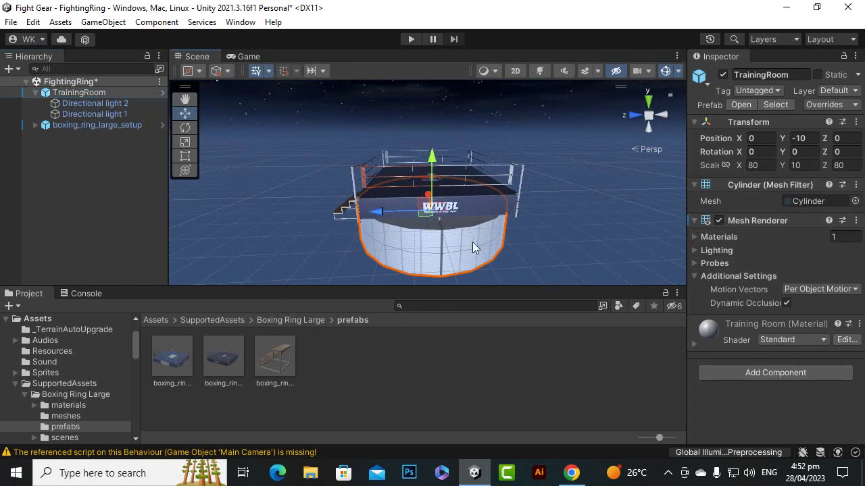
{"action": "left_click", "coordinate": [694, 344]}
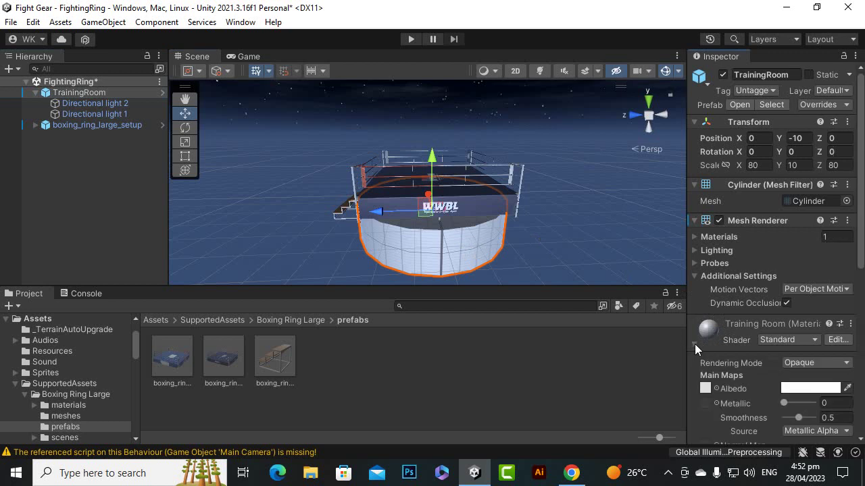
{"action": "left_click", "coordinate": [695, 344]}
- Examine the boxing_ring_large_setup object's child parts and the step_ladder's properties
{"action": "left_click", "coordinate": [92, 146]}
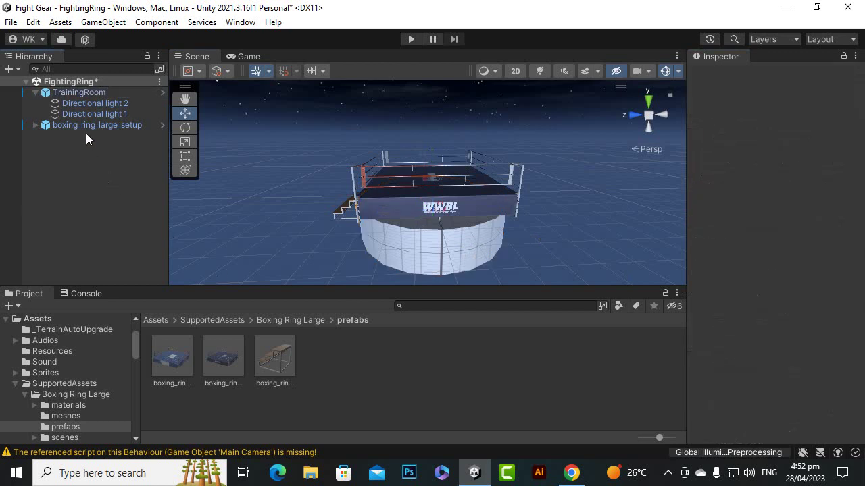
{"action": "left_click", "coordinate": [86, 125]}
{"action": "key", "text": "f"}
{"action": "mouse_move", "coordinate": [386, 208]}
{"action": "left_mouse_down", "text": "alt"}
{"action": "mouse_move", "coordinate": [406, 196]}
{"action": "mouse_move", "coordinate": [372, 199]}
{"action": "left_mouse_up", "text": "alt"}
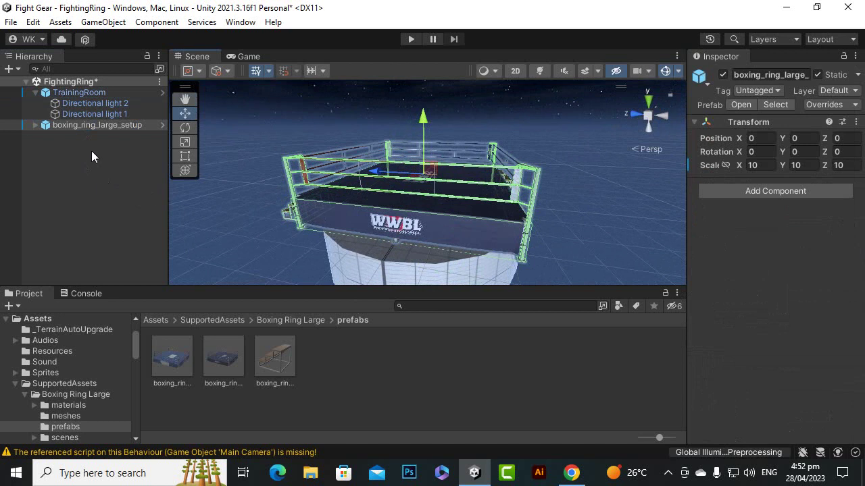
{"action": "left_click", "coordinate": [37, 126]}
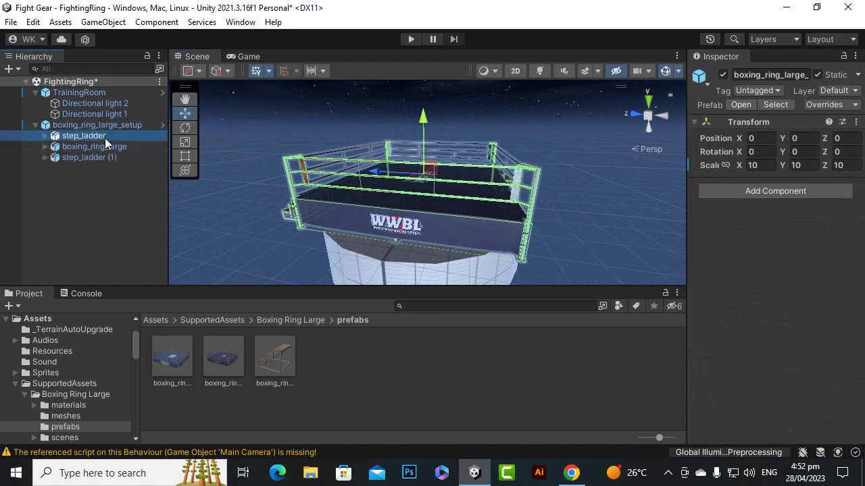
{"action": "left_click", "coordinate": [105, 137]}
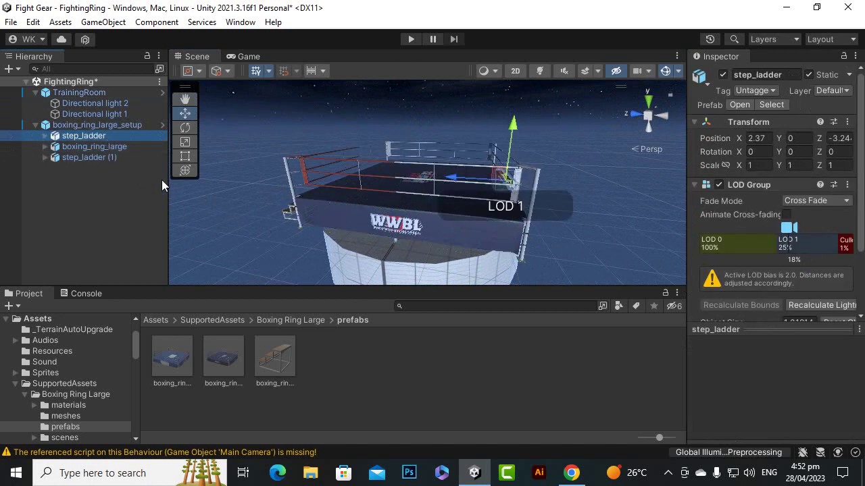
{"action": "left_click", "coordinate": [50, 177]}
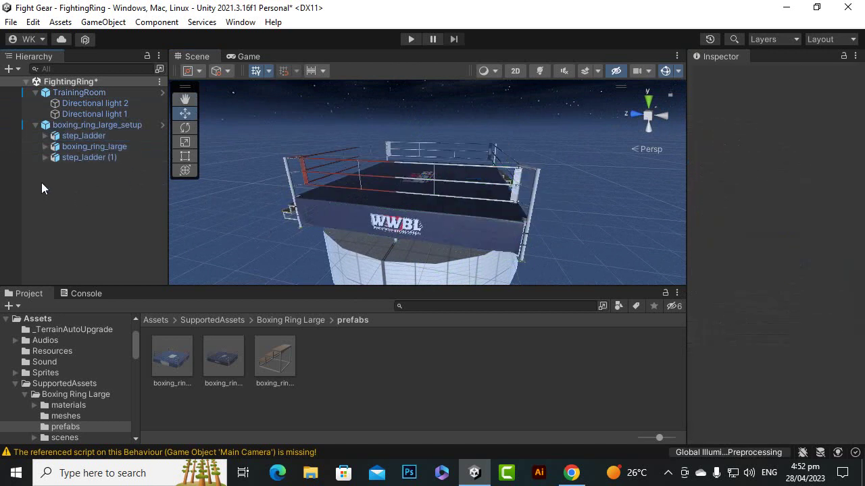
- Collapse the boxing_ring_large_setup children and save the FightingRing scene
{"action": "left_click", "coordinate": [36, 126]}
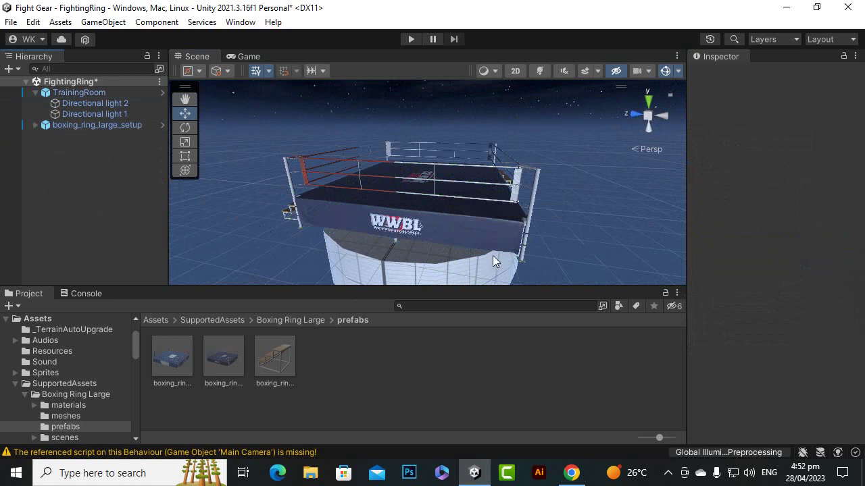
{"action": "key", "text": "ctrl+s"}
{"action": "left_click_drag", "start_coordinate": [471, 249], "coordinate": [344, 243], "text": "alt"}
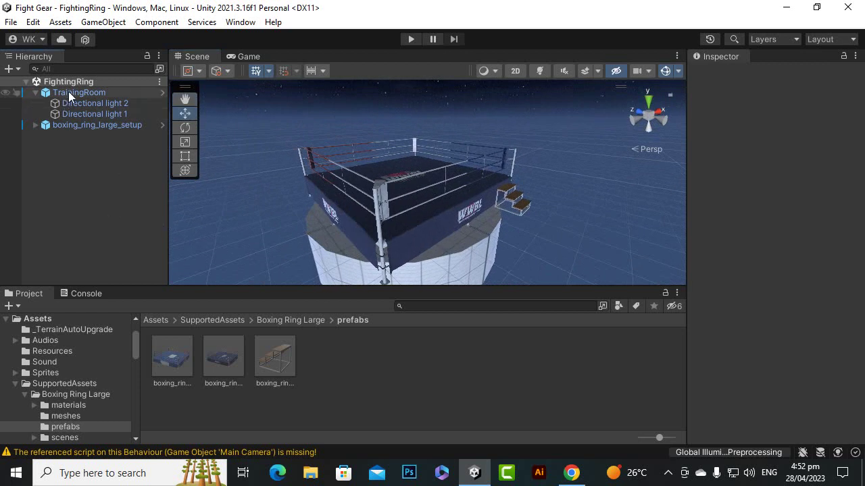
- Lower the boxing_ring_large_setup object along the vertical axis to about Y -10.3
{"action": "left_click", "coordinate": [69, 92]}
{"action": "left_click", "coordinate": [96, 125]}
{"action": "key", "text": "f"}
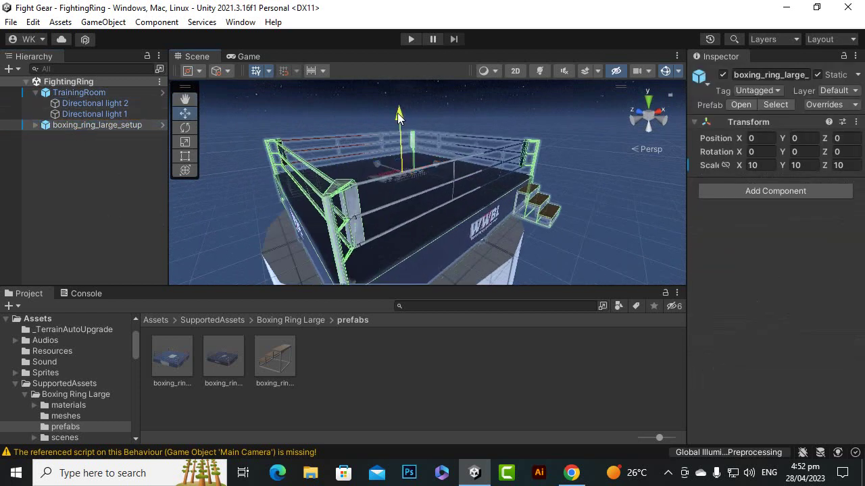
{"action": "left_click_drag", "start_coordinate": [397, 113], "coordinate": [406, 147]}
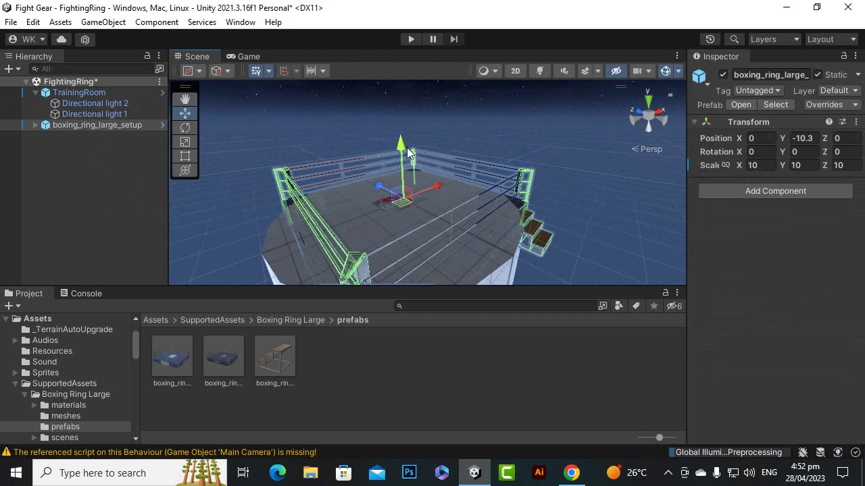
{"action": "right_click_drag", "start_coordinate": [381, 230], "coordinate": [444, 220]}
{"action": "scroll", "coordinate": [444, 215], "scroll_direction": "down", "scroll_amount": 5}
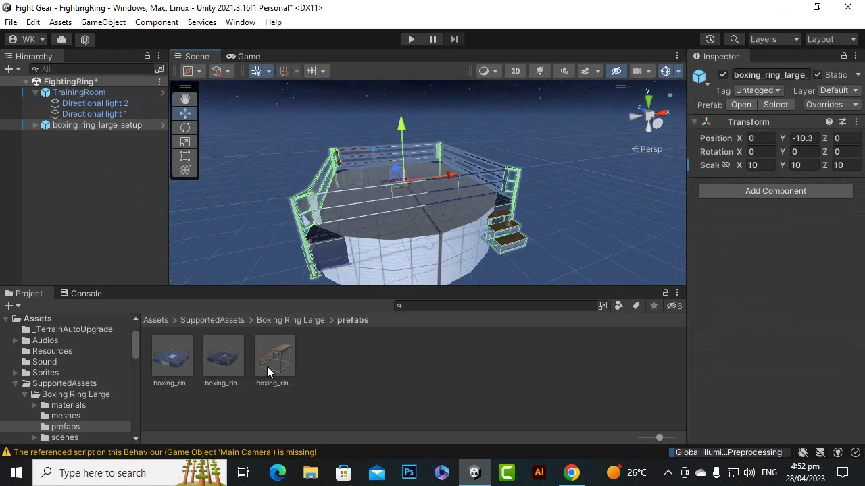
- Turn off the TrainingRoom platform's Mesh Renderer
{"action": "left_click", "coordinate": [100, 91]}
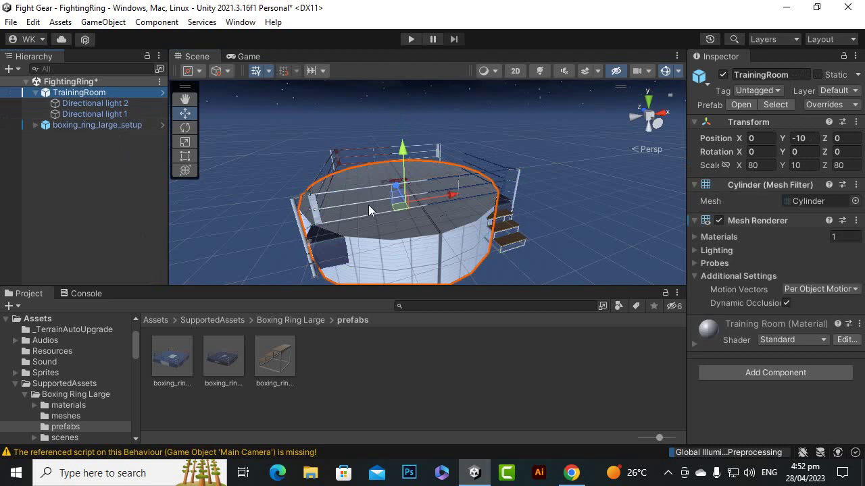
{"action": "left_click", "coordinate": [719, 221]}
{"action": "scroll", "coordinate": [429, 240], "scroll_direction": "down", "scroll_amount": 2}
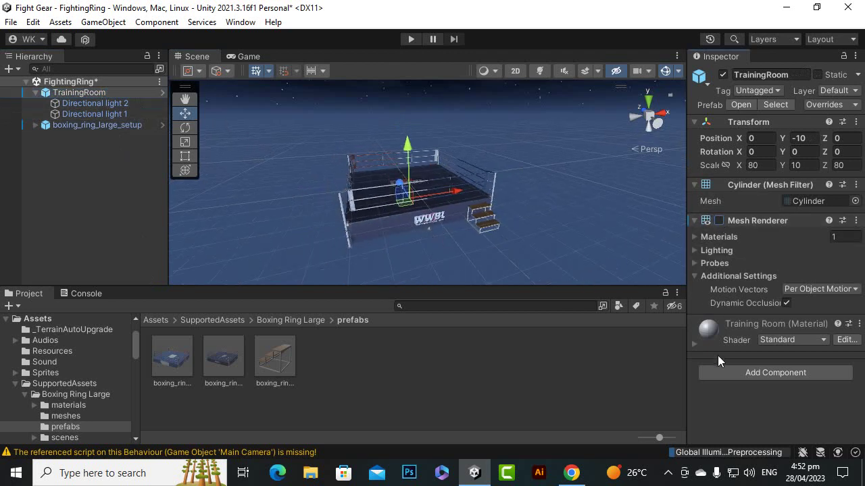
- Open the Demo_Fighter3D - Type 1 scene from UFE/Demos/_3DFighter, saving the changes to the FightingRing scene
{"action": "left_click", "coordinate": [155, 320]}
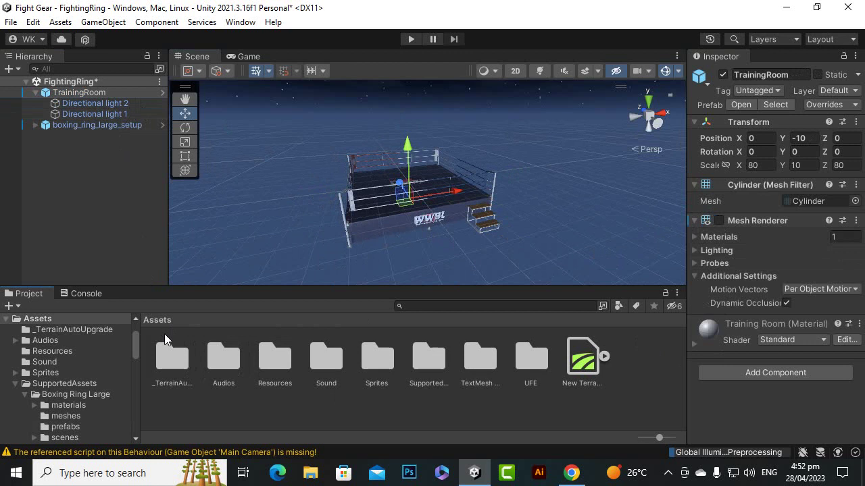
{"action": "double_click", "coordinate": [534, 362]}
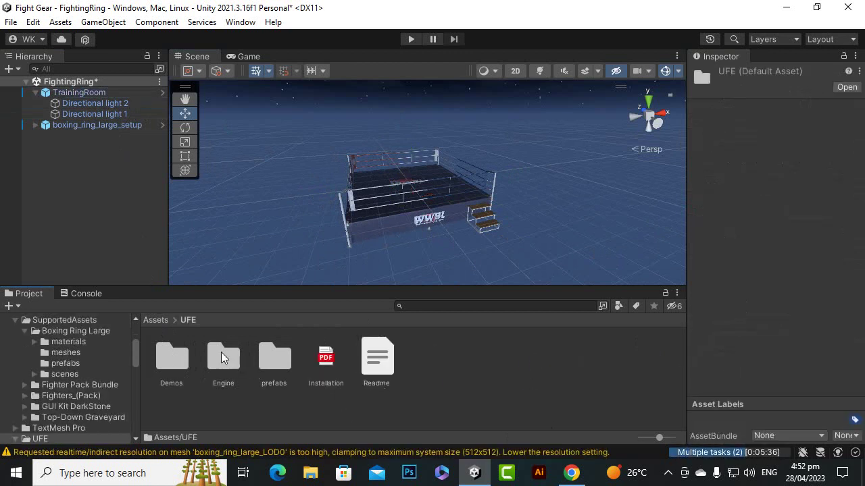
{"action": "double_click", "coordinate": [162, 345]}
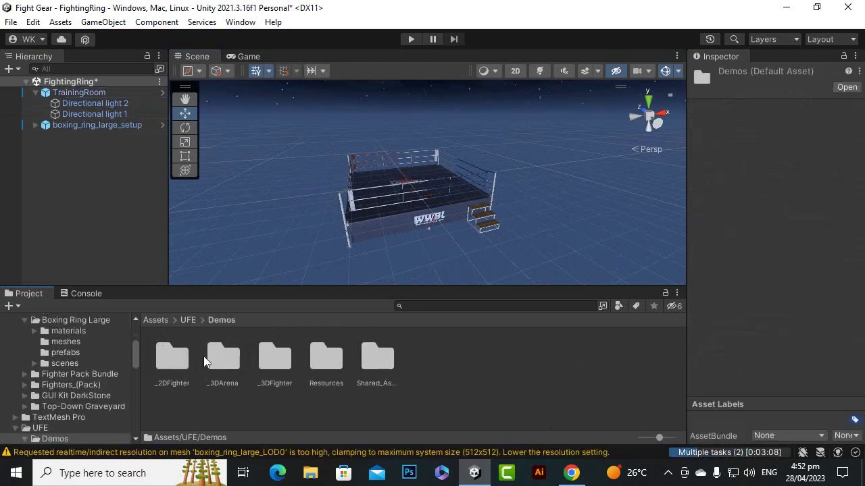
{"action": "left_click", "coordinate": [236, 357]}
{"action": "left_click", "coordinate": [275, 359]}
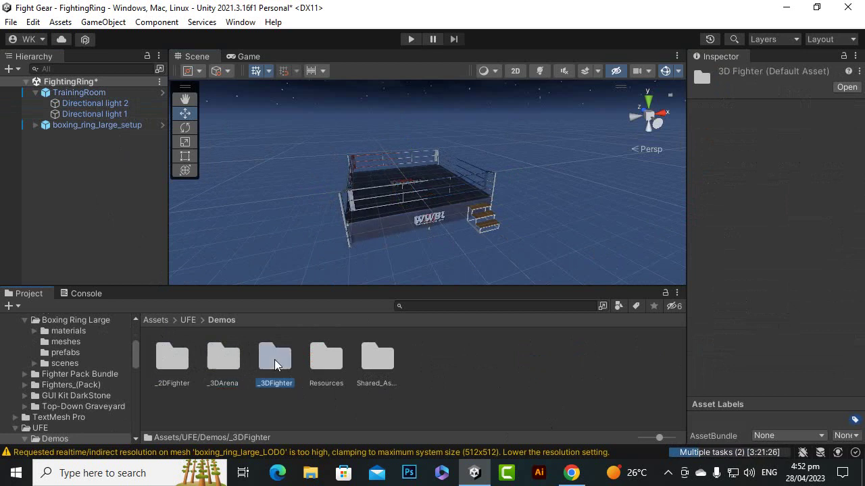
{"action": "double_click", "coordinate": [275, 360]}
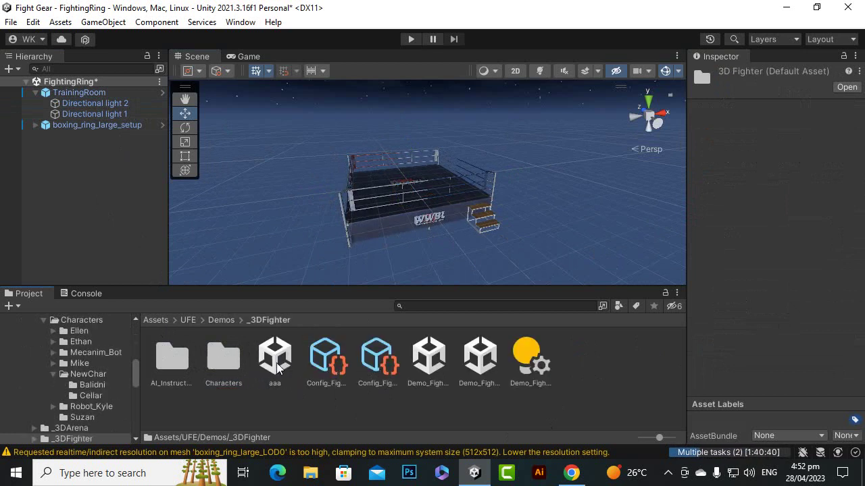
{"action": "left_click", "coordinate": [426, 358]}
{"action": "double_click", "coordinate": [426, 358]}
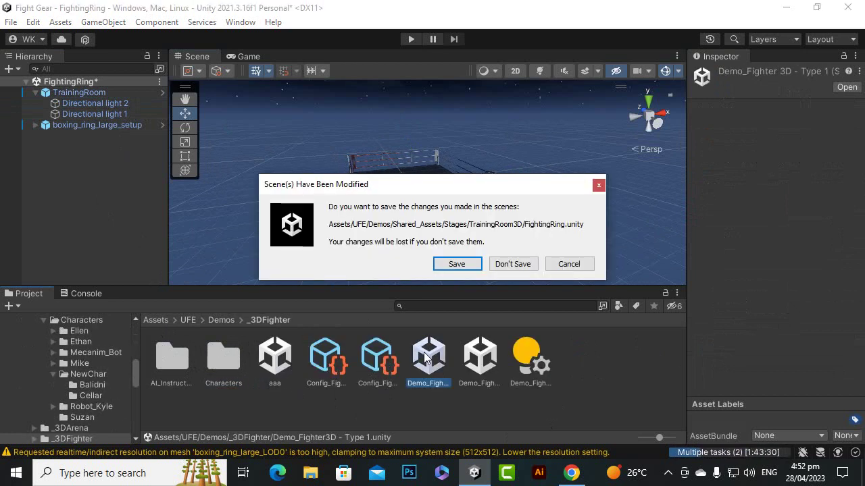
{"action": "left_click", "coordinate": [440, 265]}
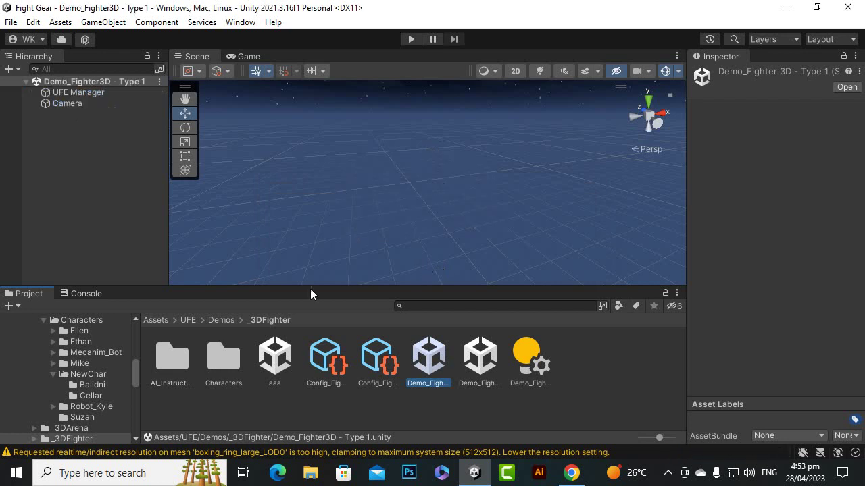
- Locate the config asset assigned to UFE Manager and open Config_Fighter3D - Type 1 in the Global Config editor
{"action": "left_click", "coordinate": [96, 95]}
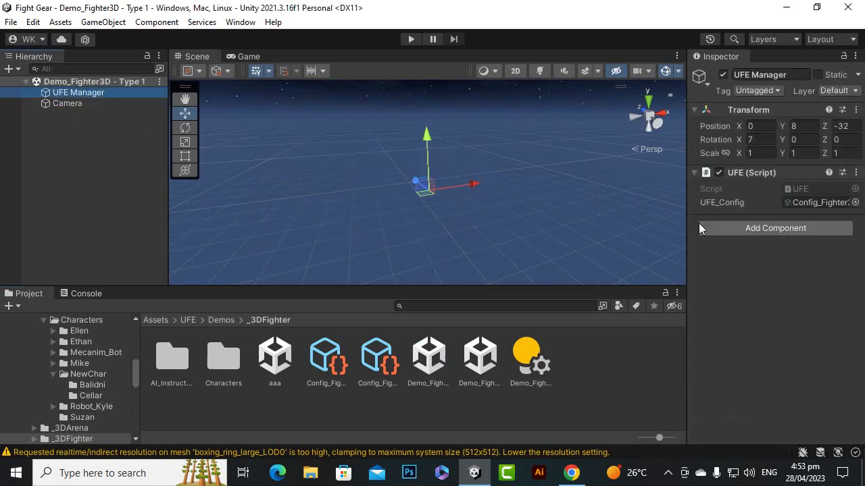
{"action": "left_click", "coordinate": [803, 203]}
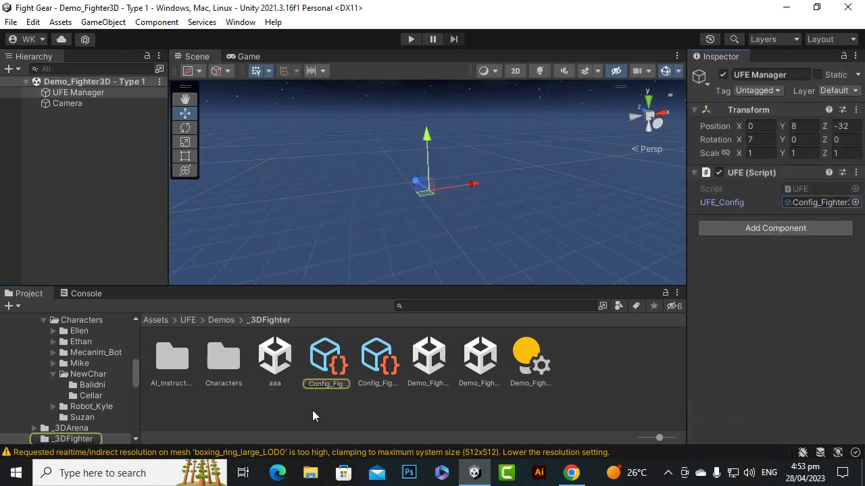
{"action": "left_click", "coordinate": [327, 362]}
{"action": "left_click", "coordinate": [759, 107]}
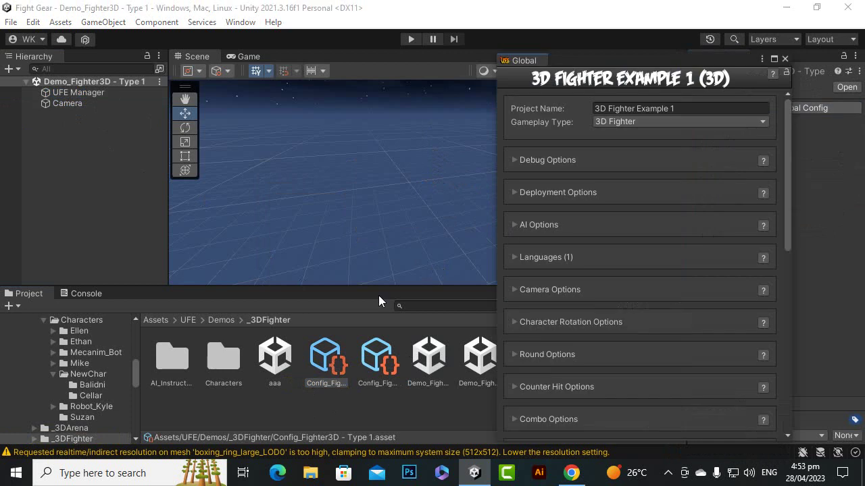
- Browse the project to UFE/Demos/Shared_Assets/Stages/TrainingRoom3D, where the FightingRing scene file is stored
{"action": "left_click", "coordinate": [189, 319]}
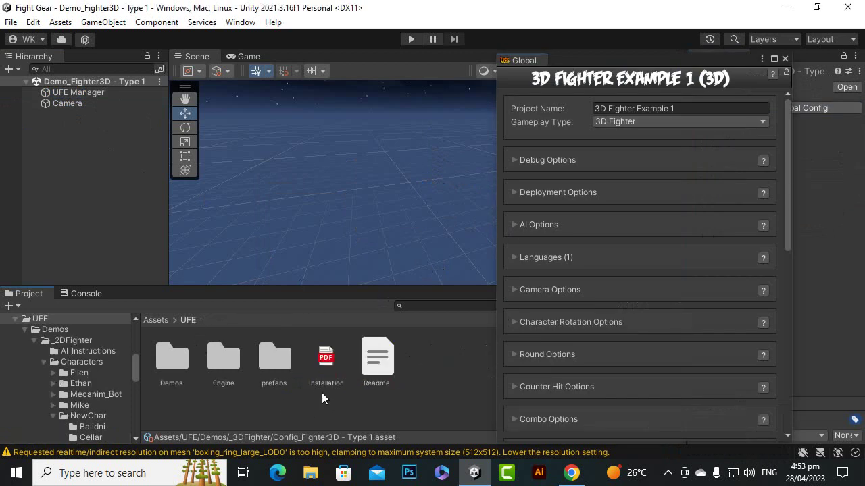
{"action": "double_click", "coordinate": [177, 359]}
{"action": "double_click", "coordinate": [377, 360]}
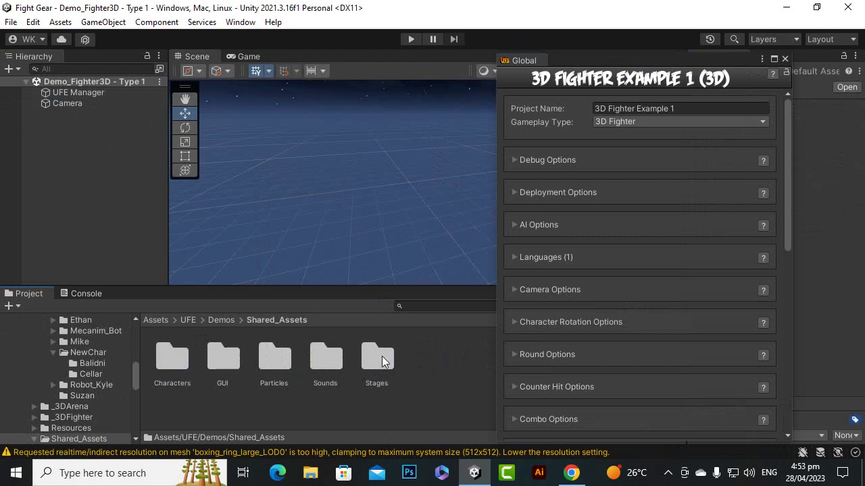
{"action": "double_click", "coordinate": [381, 356]}
{"action": "left_click", "coordinate": [220, 360]}
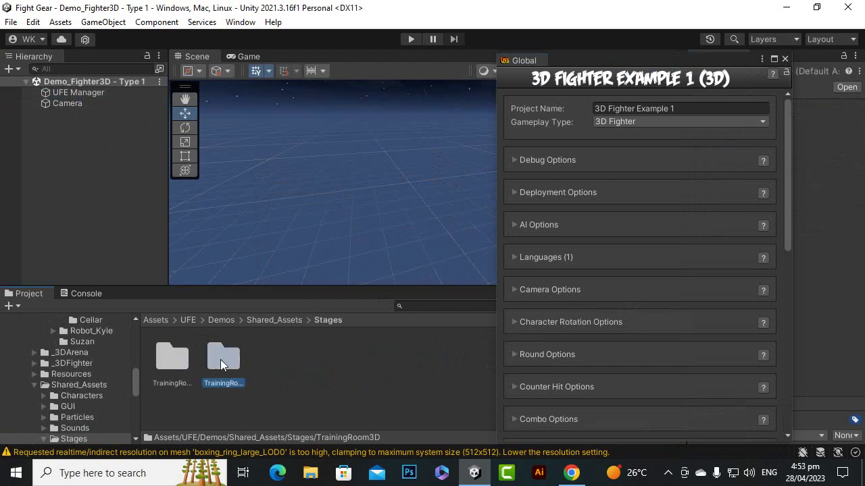
{"action": "double_click", "coordinate": [220, 360]}
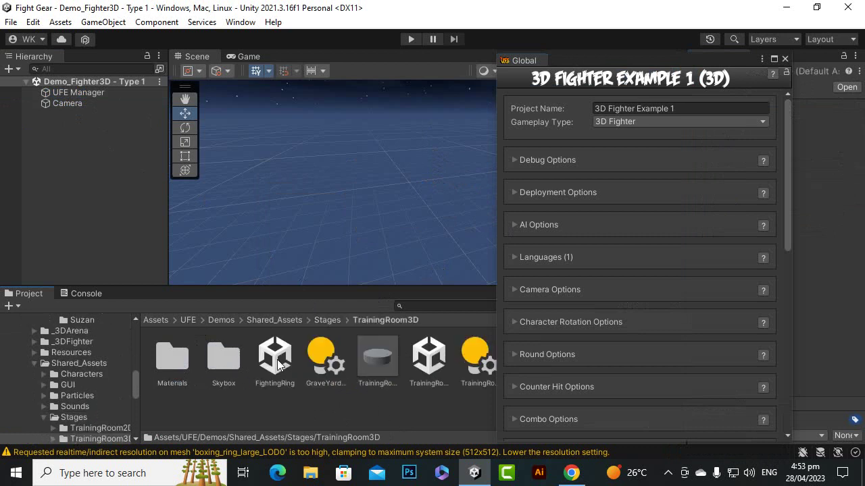
- Expand the global config's Stages section and duplicate the Training Room (Scene) stage entry
{"action": "scroll", "coordinate": [634, 263], "scroll_direction": "down", "scroll_amount": 3}
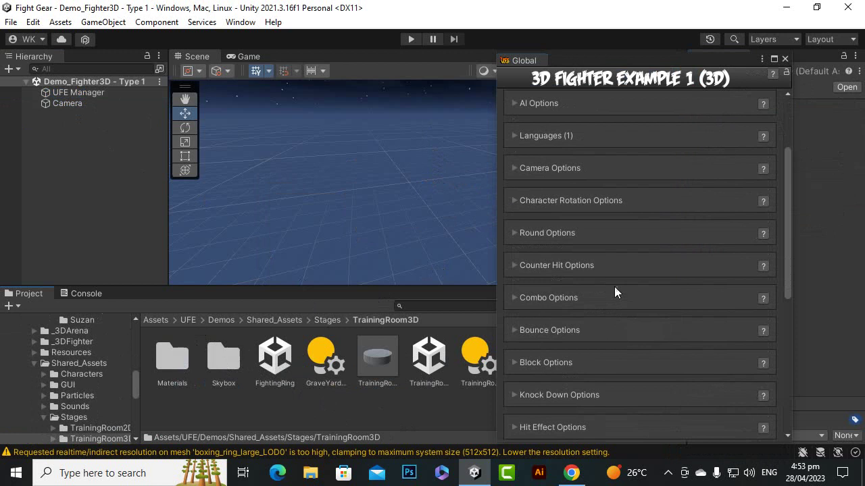
{"action": "scroll", "coordinate": [612, 315], "scroll_direction": "down", "scroll_amount": 1}
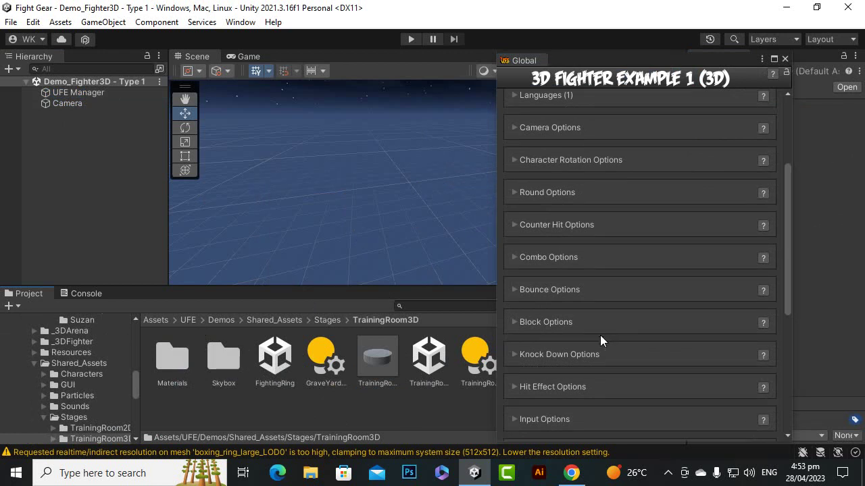
{"action": "scroll", "coordinate": [600, 340], "scroll_direction": "down", "scroll_amount": 1}
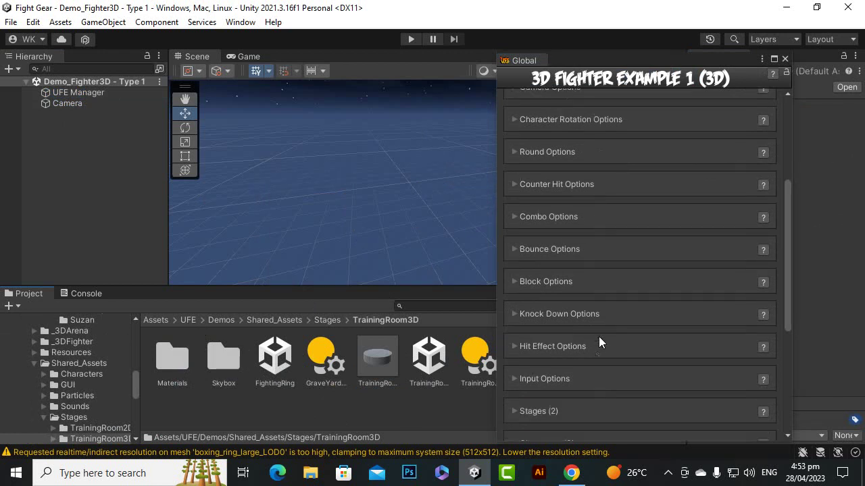
{"action": "left_click", "coordinate": [515, 411]}
{"action": "scroll", "coordinate": [557, 368], "scroll_direction": "down", "scroll_amount": 4}
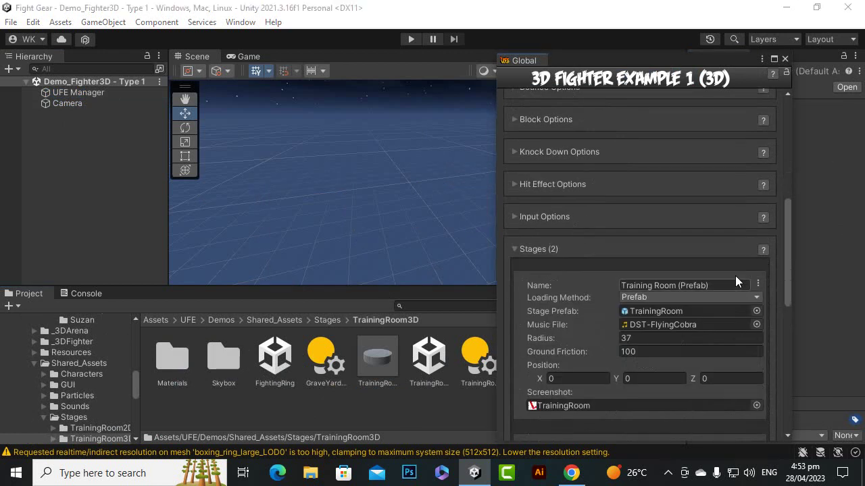
{"action": "scroll", "coordinate": [548, 267], "scroll_direction": "down", "scroll_amount": 2}
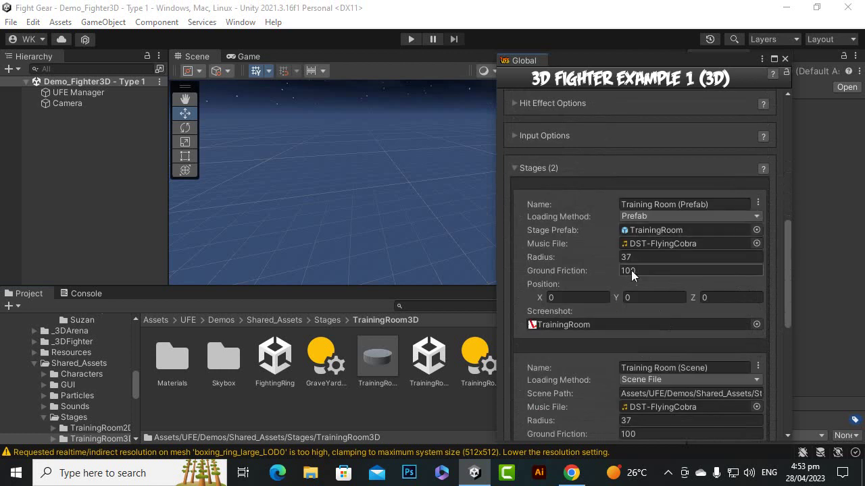
{"action": "scroll", "coordinate": [631, 274], "scroll_direction": "down", "scroll_amount": 2}
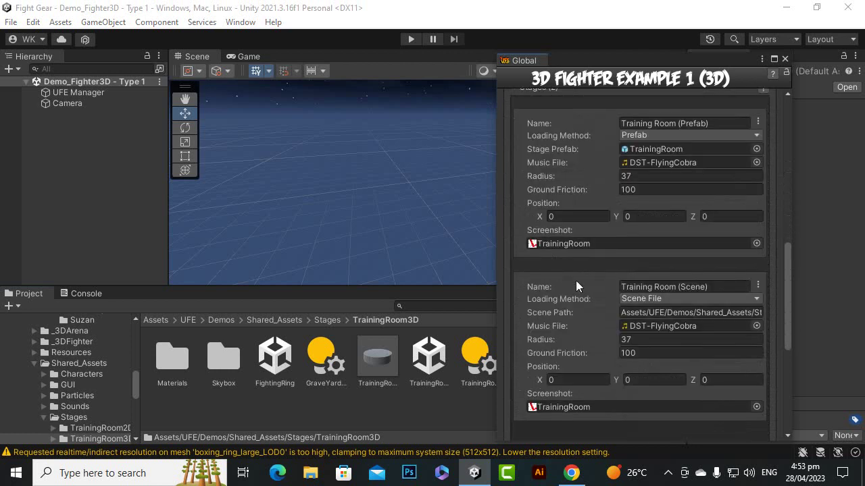
{"action": "left_click", "coordinate": [757, 285]}
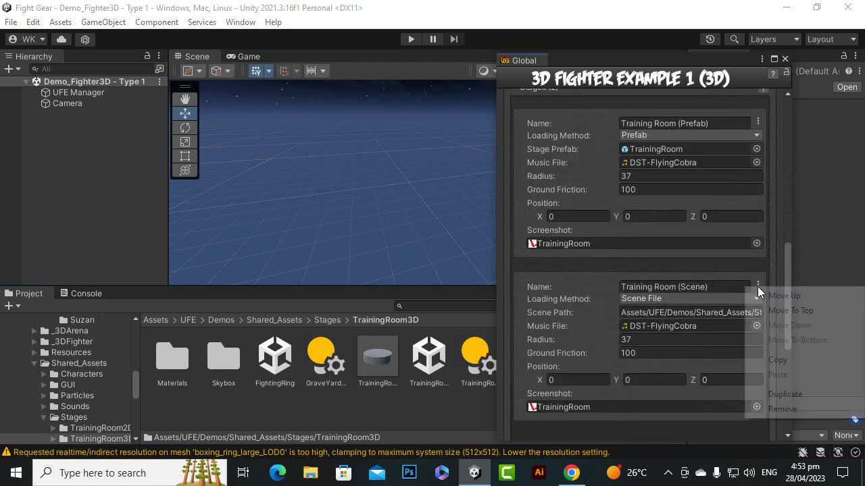
{"action": "left_click", "coordinate": [784, 394]}
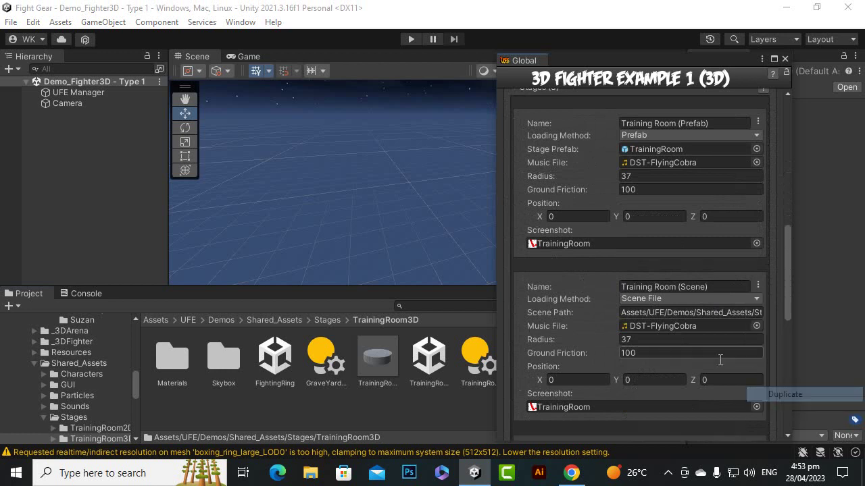
- Rename the duplicated stage entry as "Fighting Ring"
{"action": "left_click", "coordinate": [671, 287]}
{"action": "type", "text": "Fighitn"}
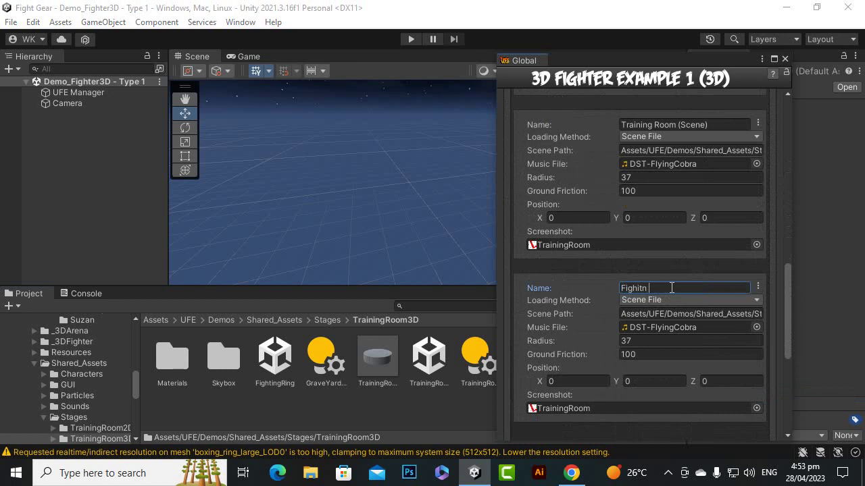
{"action": "key", "text": "BackSpace"}
{"action": "key", "text": "BackSpace"}
{"action": "type", "text": "ting Ring"}
- Change the file name at the end of the Fighting Ring stage's scene path to FightingRing.unity, within the TrainingRoom3D folder
{"action": "left_click", "coordinate": [695, 313]}
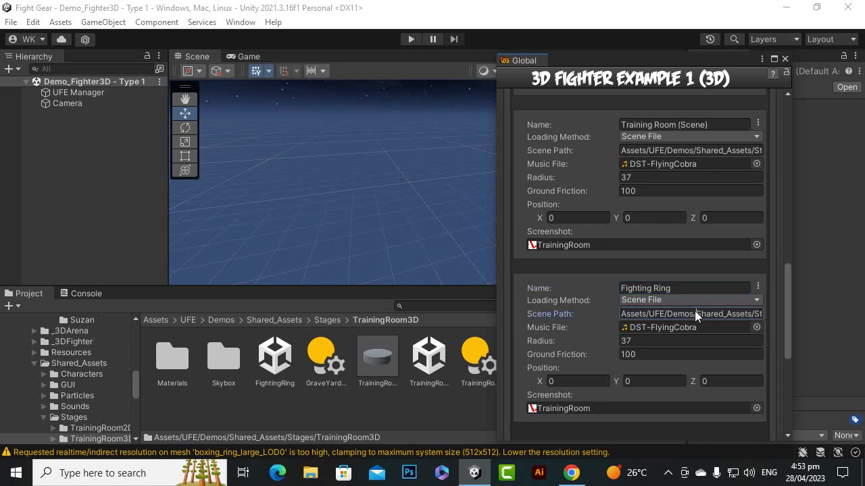
{"action": "left_click", "coordinate": [743, 313]}
{"action": "left_click_drag", "start_coordinate": [739, 316], "coordinate": [779, 316]}
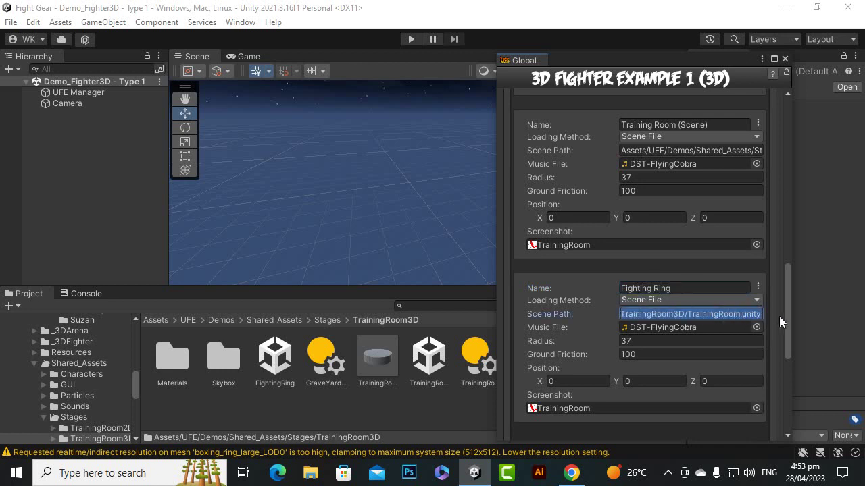
{"action": "left_click", "coordinate": [743, 313]}
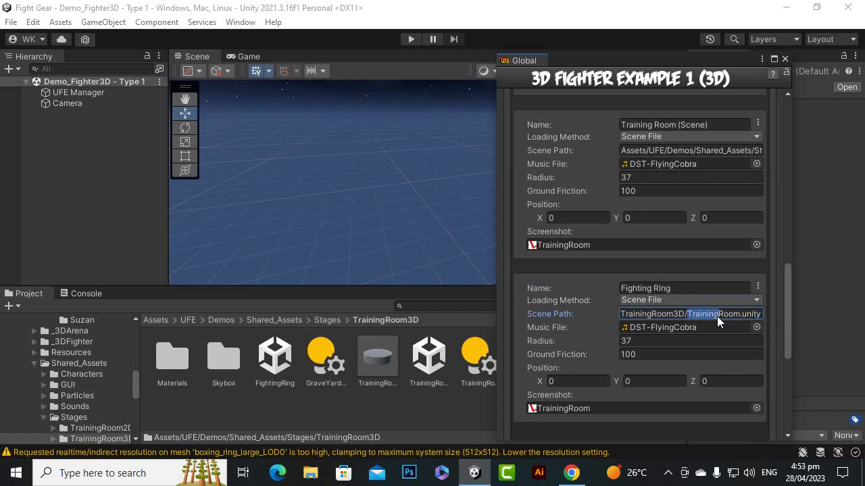
{"action": "left_click_drag", "start_coordinate": [736, 316], "coordinate": [737, 318]}
{"action": "type", "text": "Fighting"}
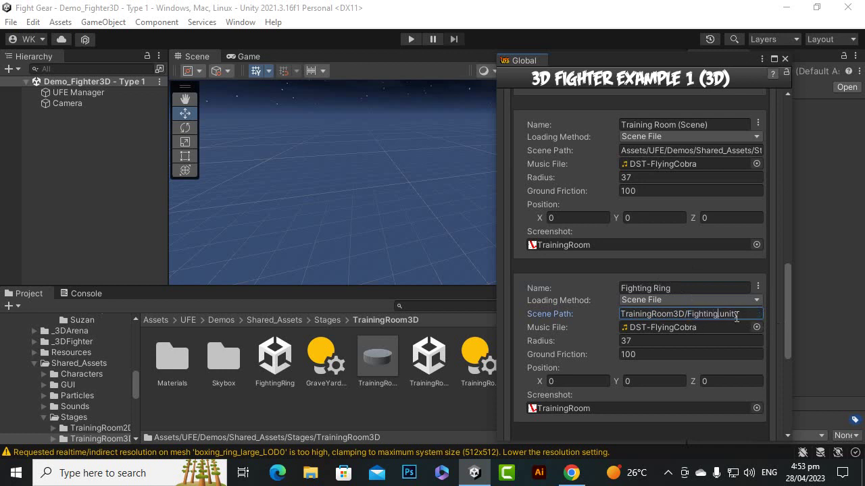
{"action": "type", "text": "R"}
{"action": "key", "text": "BackSpace"}
{"action": "type", "text": "Ring"}
- Assign the Trees_Branches texture as the Fighting Ring stage's screenshot and close the global config window
{"action": "left_click", "coordinate": [757, 408]}
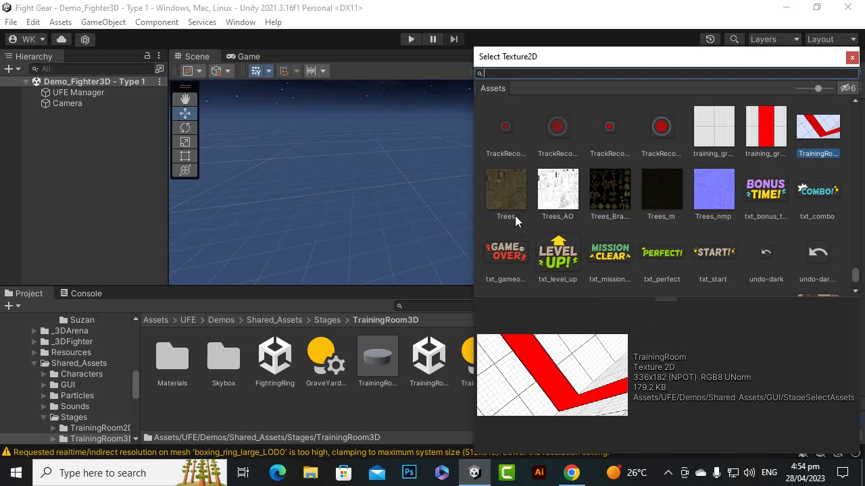
{"action": "scroll", "coordinate": [591, 251], "scroll_direction": "up", "scroll_amount": 1}
{"action": "left_click", "coordinate": [617, 227]}
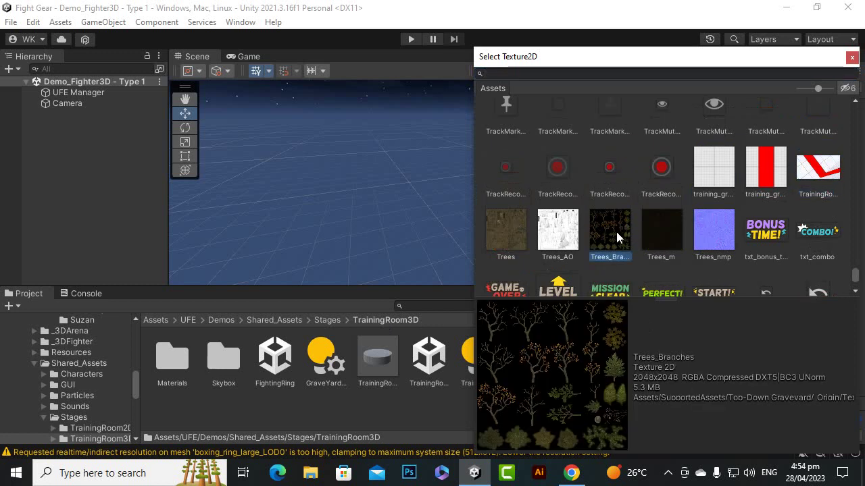
{"action": "double_click", "coordinate": [621, 228]}
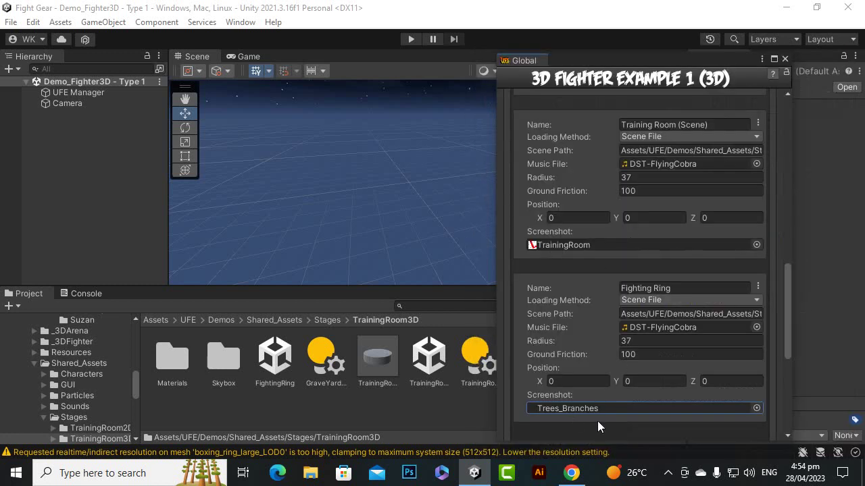
{"action": "scroll", "coordinate": [620, 344], "scroll_direction": "down", "scroll_amount": 5}
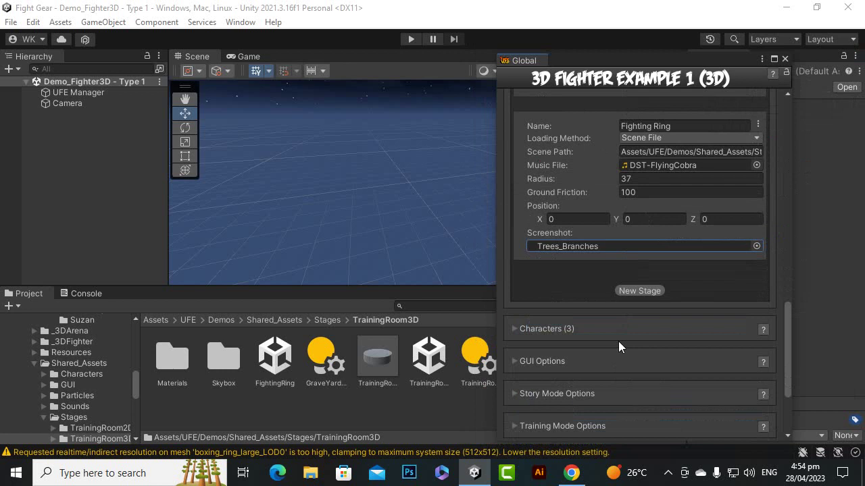
{"action": "scroll", "coordinate": [678, 256], "scroll_direction": "up", "scroll_amount": 5}
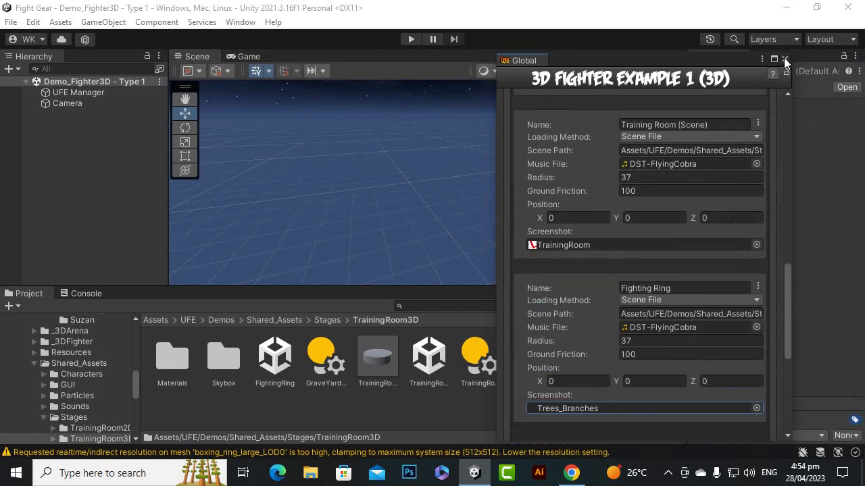
{"action": "left_click", "coordinate": [784, 59]}
- Run the demo and set up a versus match in Player vs CPU mode with Balidni against Cellar
{"action": "left_click", "coordinate": [412, 39]}
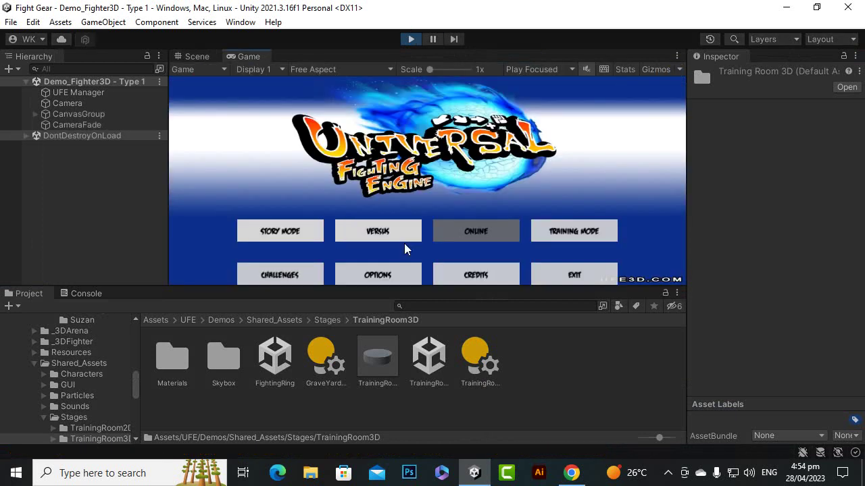
{"action": "left_click", "coordinate": [393, 240]}
{"action": "left_click", "coordinate": [398, 223]}
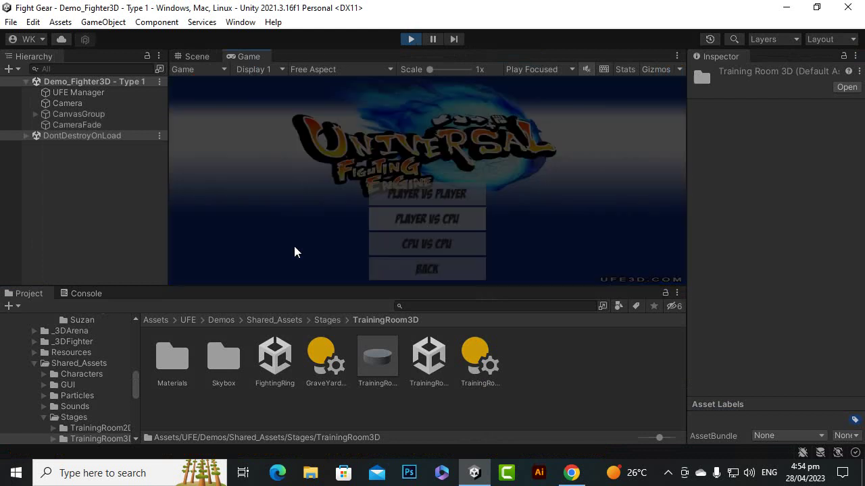
{"action": "left_click", "coordinate": [408, 214]}
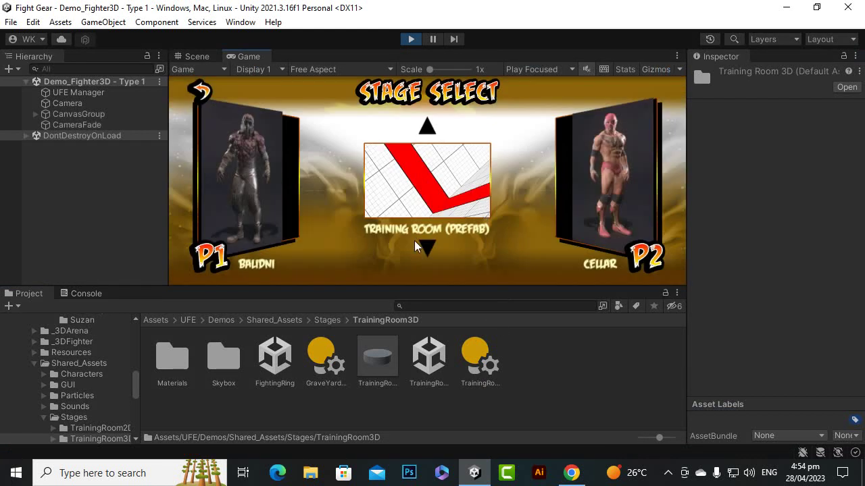
- Cycle through the selectable stages to Fighting Ring, try starting the match there, and stop play mode
{"action": "left_click", "coordinate": [424, 248]}
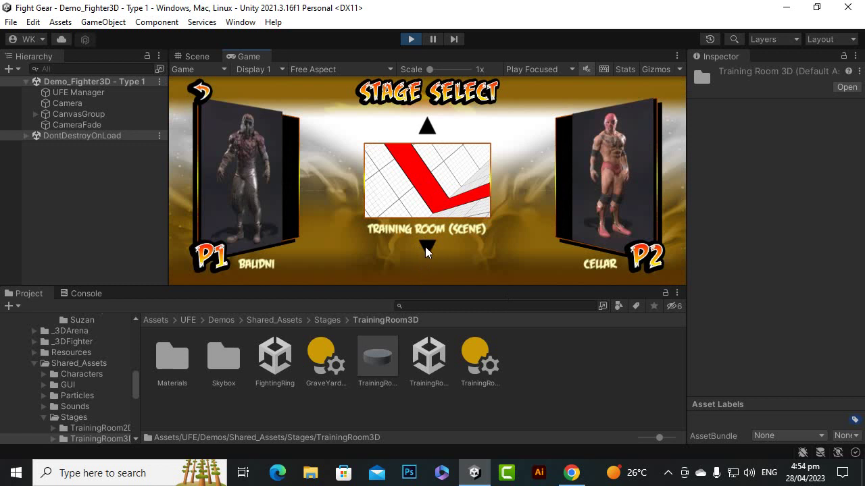
{"action": "left_click", "coordinate": [433, 135]}
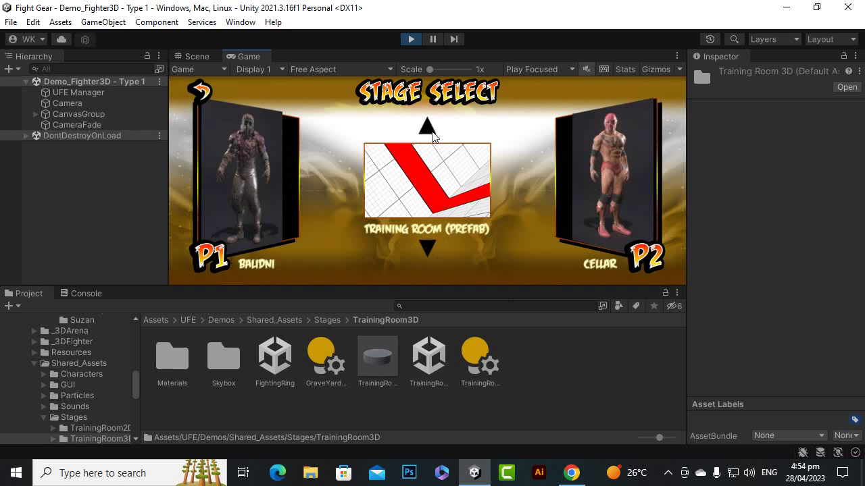
{"action": "left_click", "coordinate": [426, 249]}
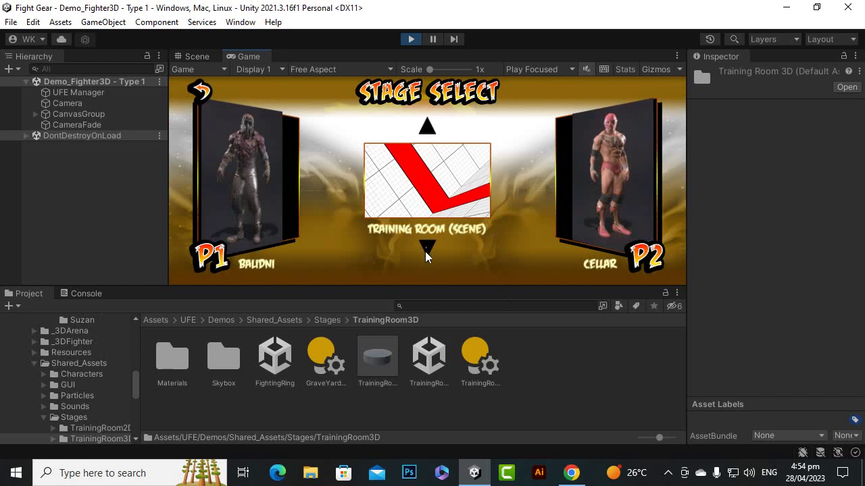
{"action": "left_click", "coordinate": [426, 248]}
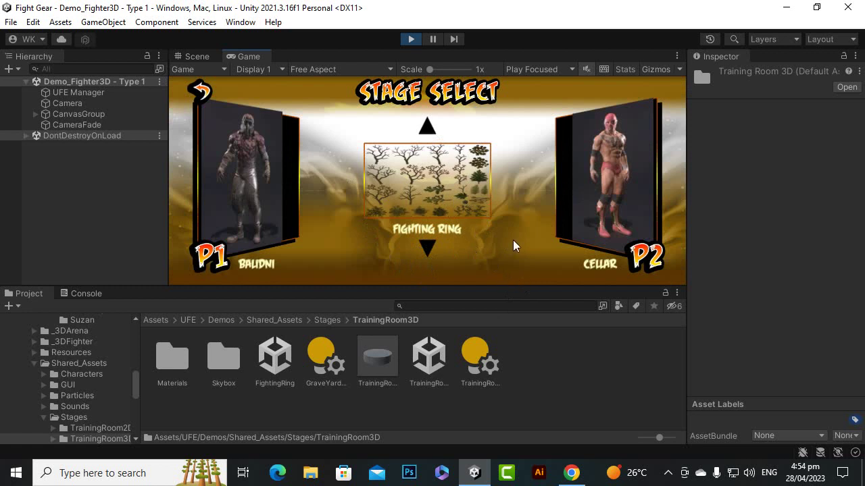
{"action": "key", "text": "Return"}
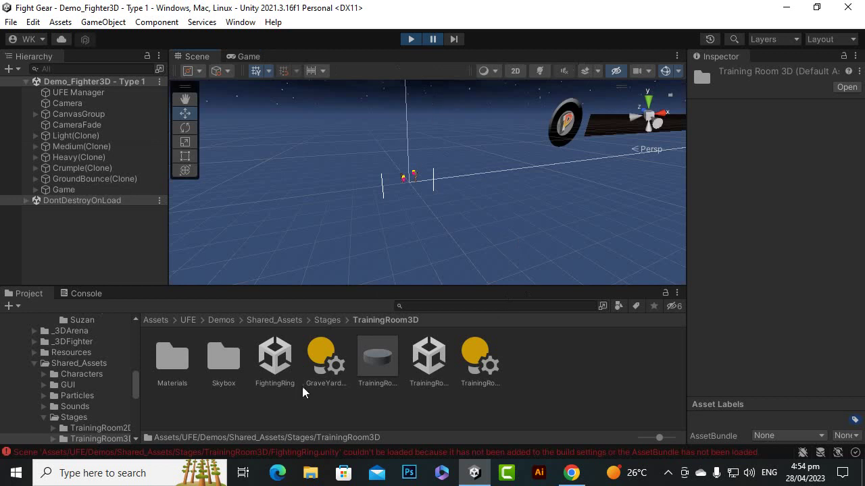
{"action": "left_click", "coordinate": [410, 39]}
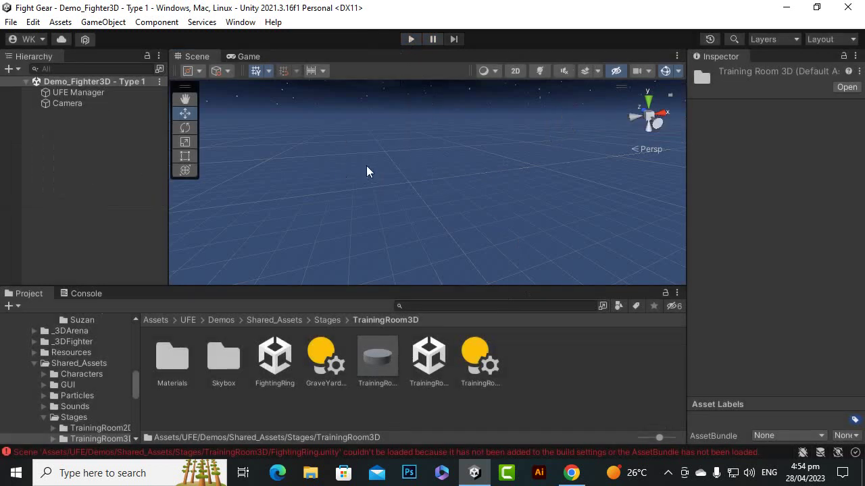
- Add the FightingRing scene to the Scenes In Build list in the build settings and close them
{"action": "left_click", "coordinate": [11, 22]}
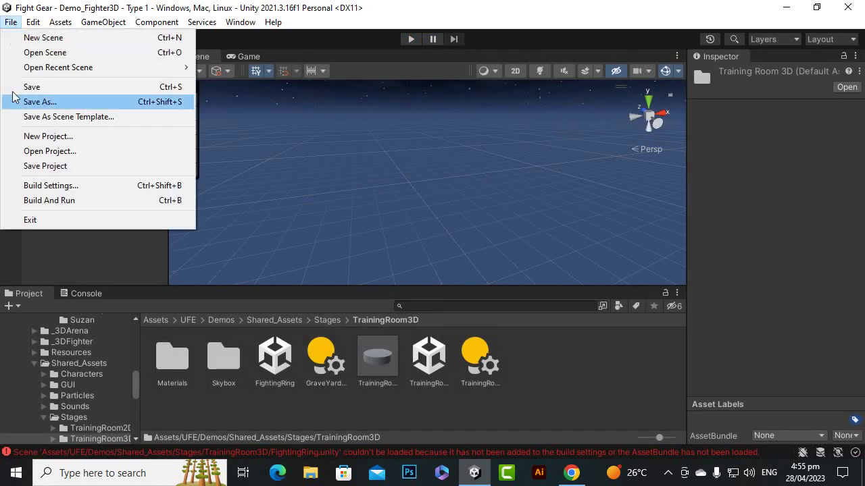
{"action": "left_click", "coordinate": [39, 186]}
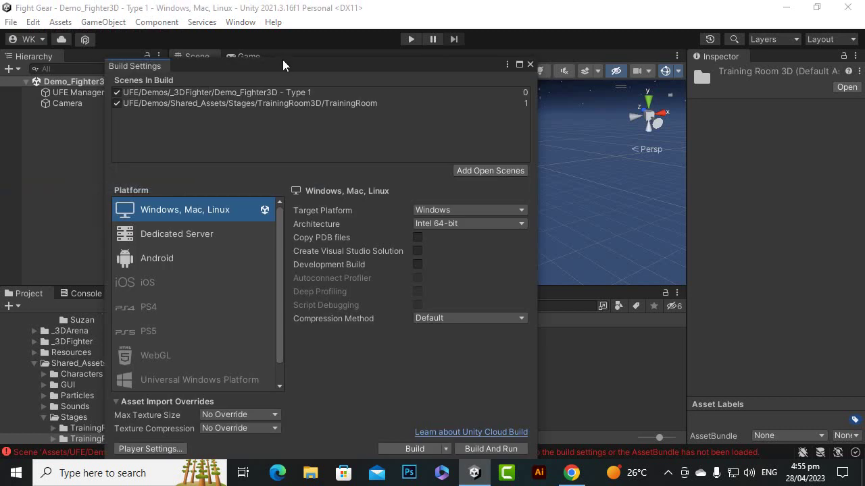
{"action": "left_click_drag", "start_coordinate": [283, 60], "coordinate": [526, 66]}
{"action": "left_click_drag", "start_coordinate": [274, 356], "coordinate": [445, 159]}
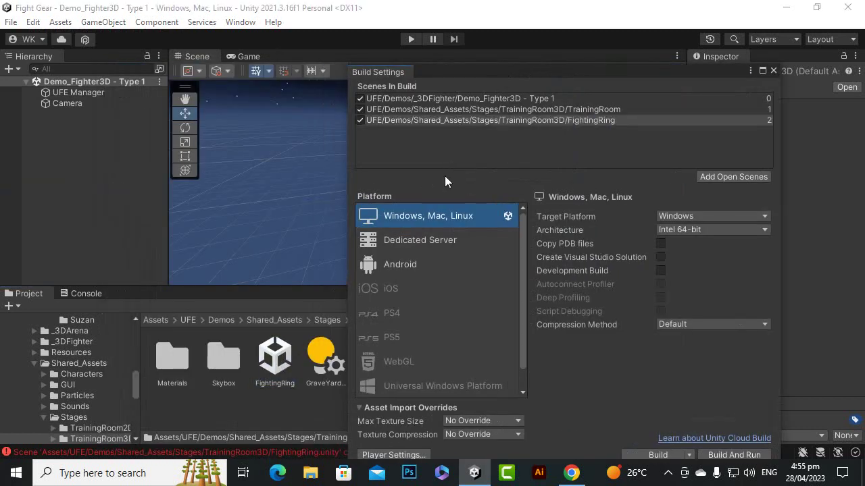
{"action": "left_click", "coordinate": [773, 70]}
- Run the demo again, test a versus match on the Fighting Ring stage, and stop play mode
{"action": "left_click", "coordinate": [412, 40]}
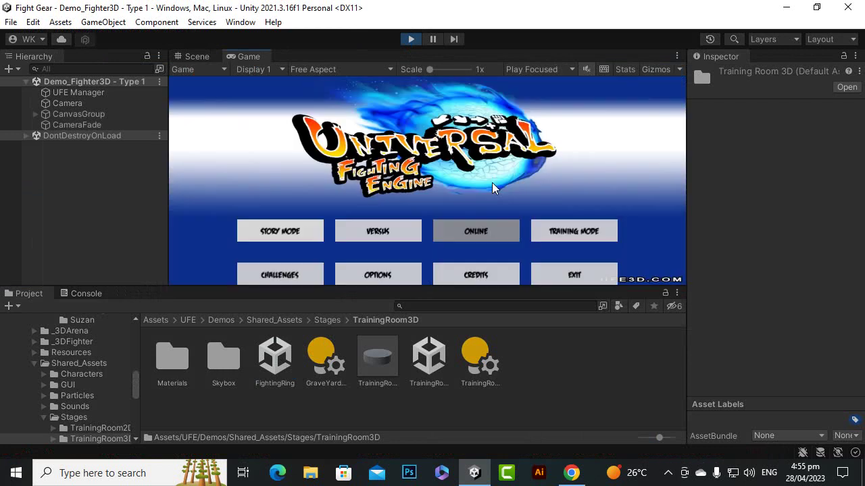
{"action": "left_click", "coordinate": [399, 227]}
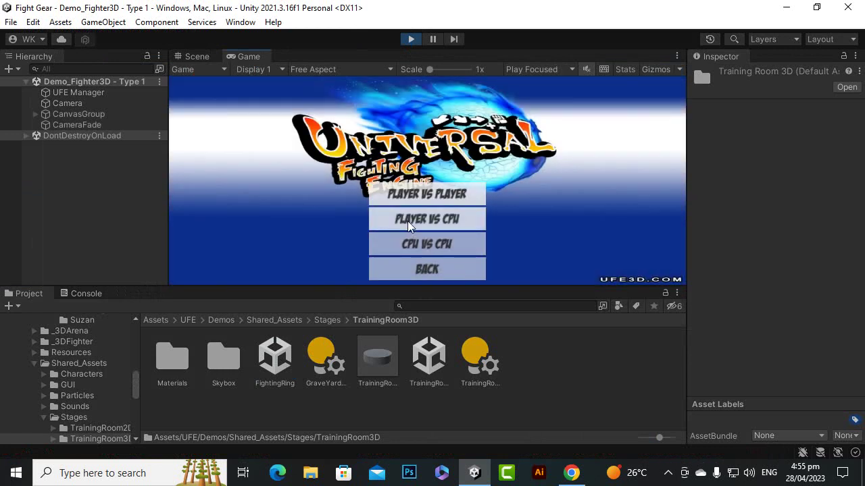
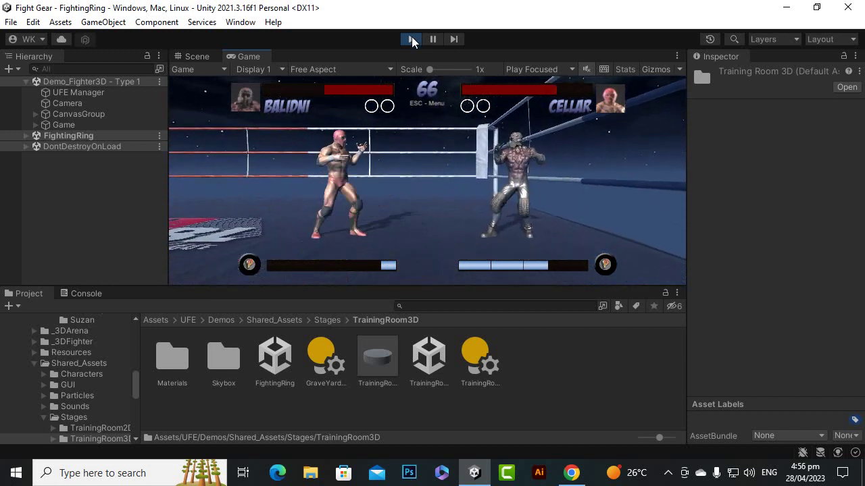
{"action": "left_click", "coordinate": [412, 38]}
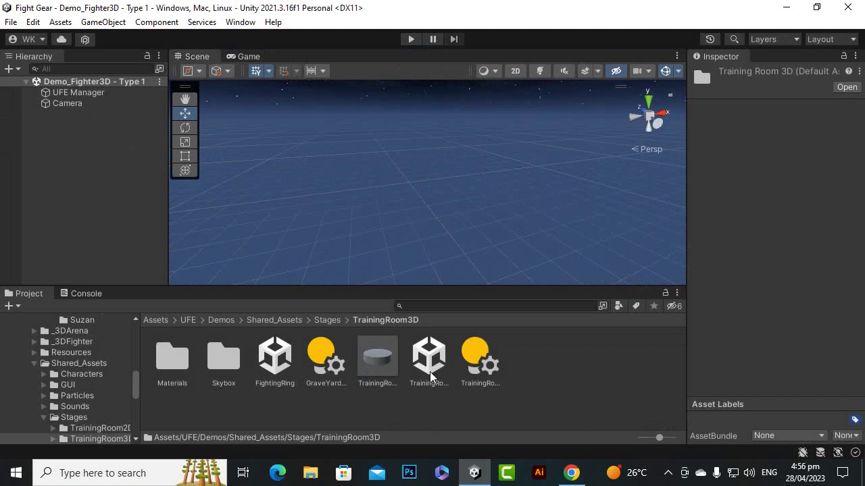
- Open the FightingRing scene and set the boxing_ring_large_setup object's scale to 4 on X, Y and Z
{"action": "left_click", "coordinate": [430, 372]}
{"action": "double_click", "coordinate": [274, 365]}
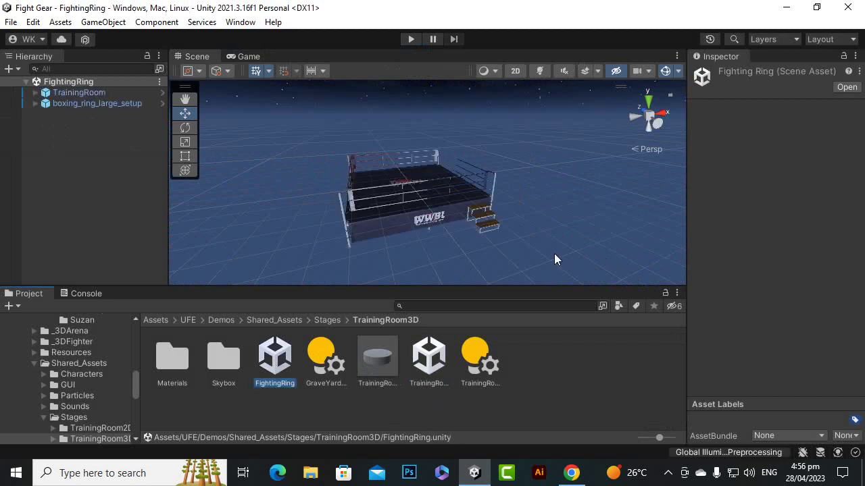
{"action": "left_click", "coordinate": [88, 104]}
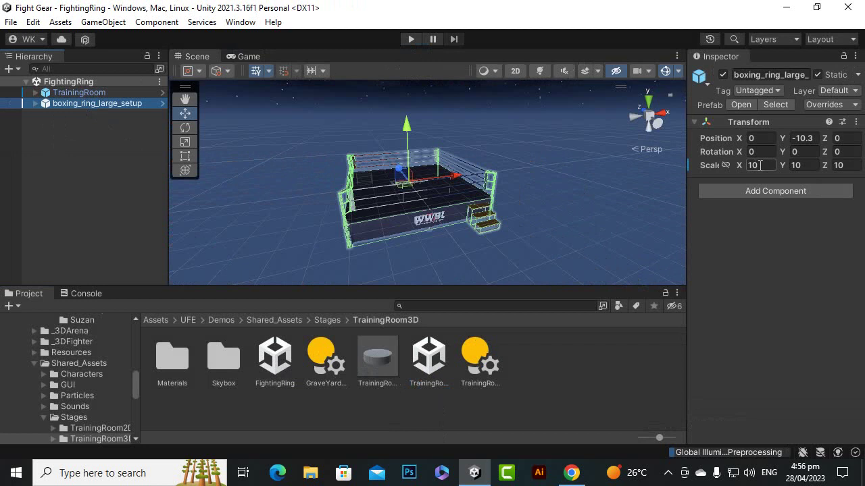
{"action": "left_click", "coordinate": [823, 273]}
{"action": "type", "text": "4"}
{"action": "key", "text": "Tab"}
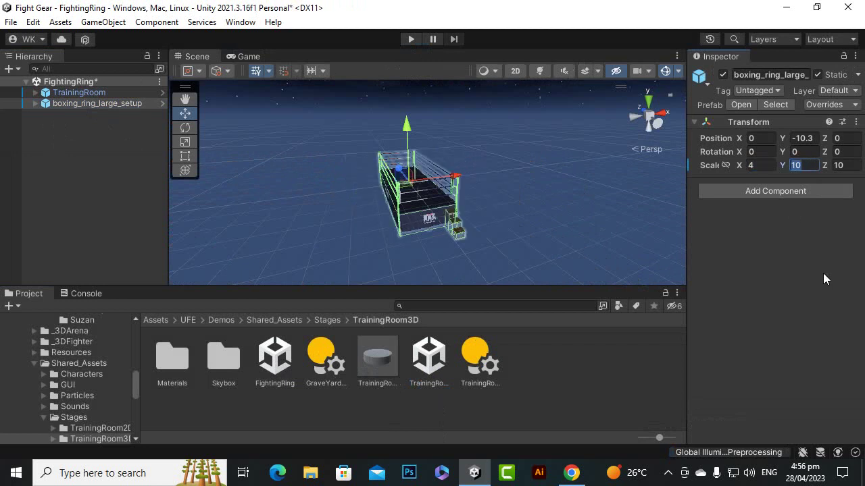
{"action": "type", "text": "4"}
{"action": "key", "text": "Tab"}
{"action": "type", "text": "4"}
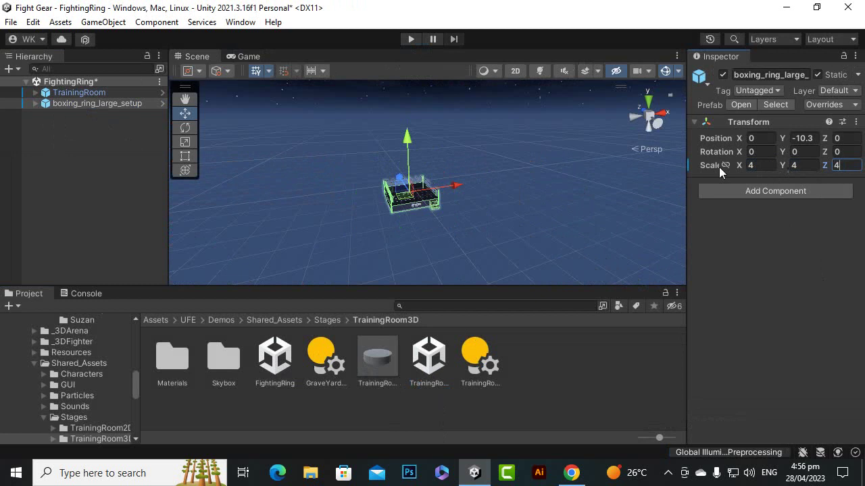
- Enable the TrainingRoom object's Mesh Renderer to use its floor as a height reference
{"action": "left_click", "coordinate": [80, 92]}
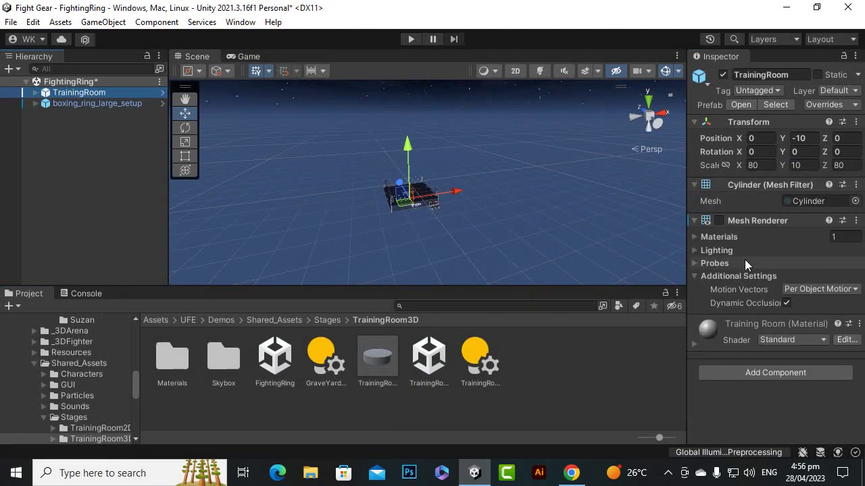
{"action": "left_click", "coordinate": [719, 221]}
{"action": "scroll", "coordinate": [470, 225], "scroll_direction": "up", "scroll_amount": 3}
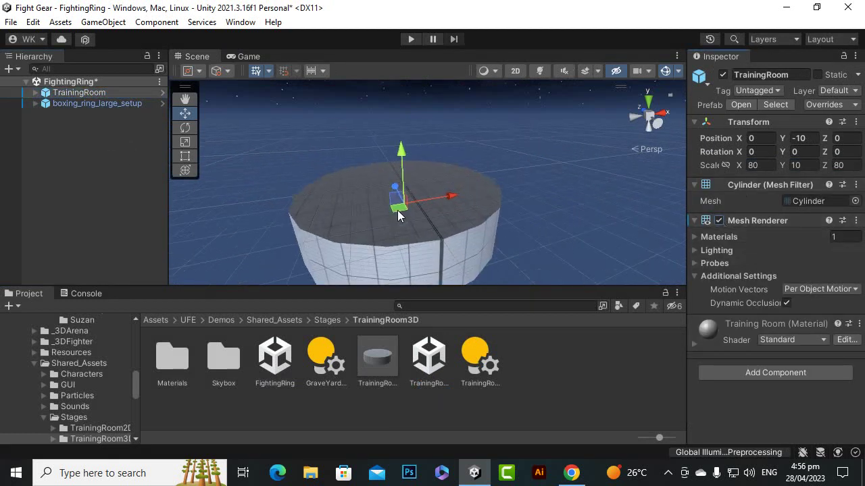
- Raise boxing_ring_large_setup to a Y position of about -4.2 and deactivate the TrainingRoom object
{"action": "left_click", "coordinate": [124, 105]}
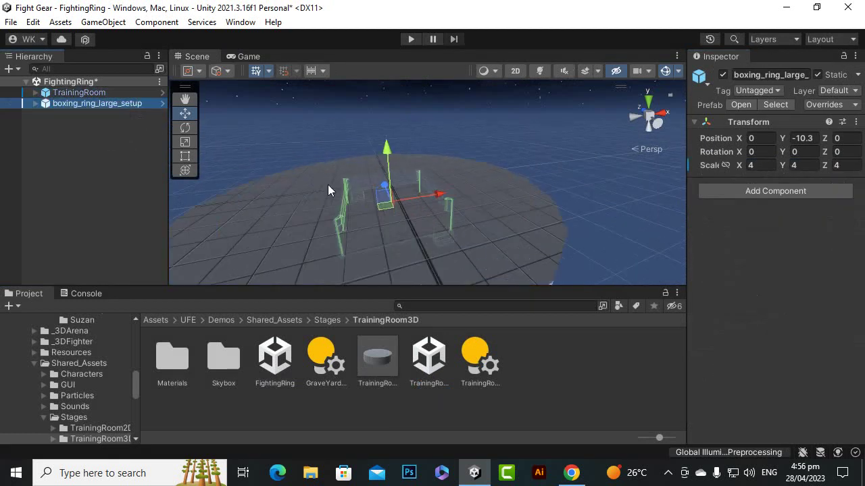
{"action": "left_click_drag", "start_coordinate": [378, 167], "coordinate": [380, 129]}
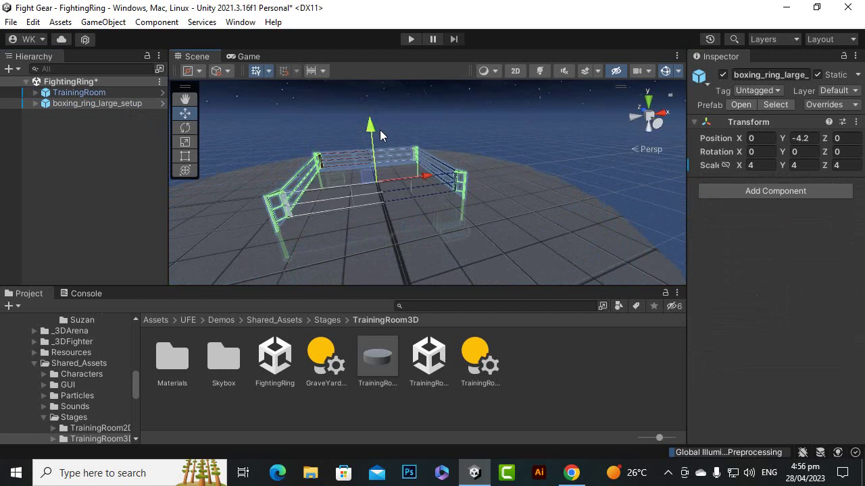
{"action": "left_click", "coordinate": [98, 93]}
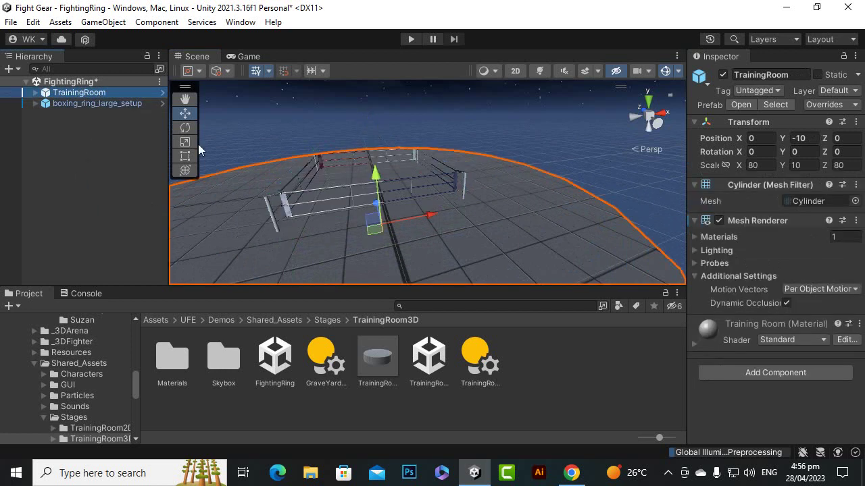
{"action": "left_click", "coordinate": [723, 75]}
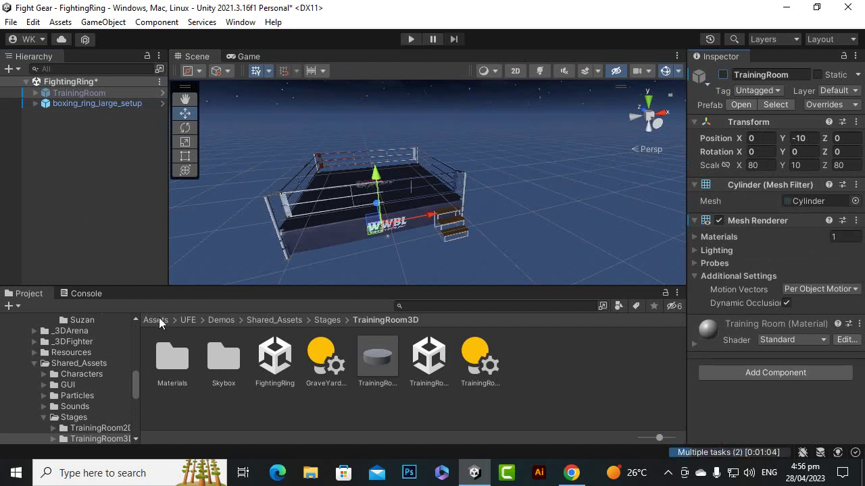
- Open the Demo_Fighter3D - Type 1 scene from the UFE/Demos/_3DFighter folder
{"action": "left_click", "coordinate": [220, 320]}
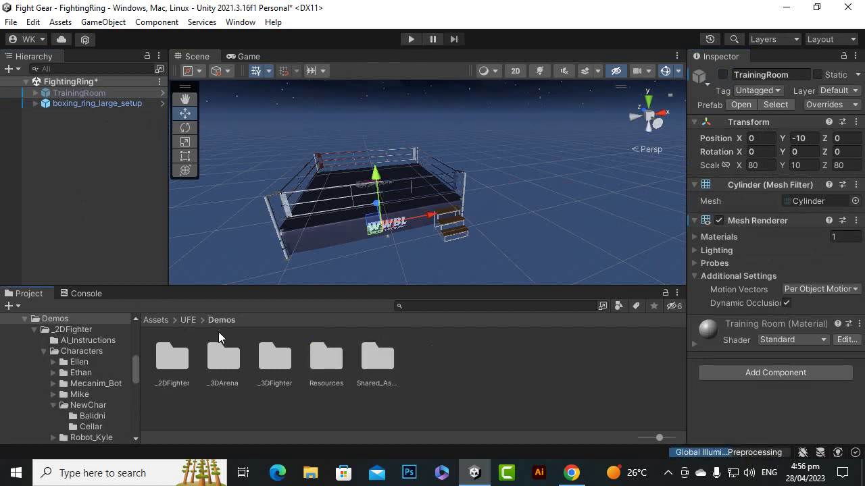
{"action": "double_click", "coordinate": [274, 352]}
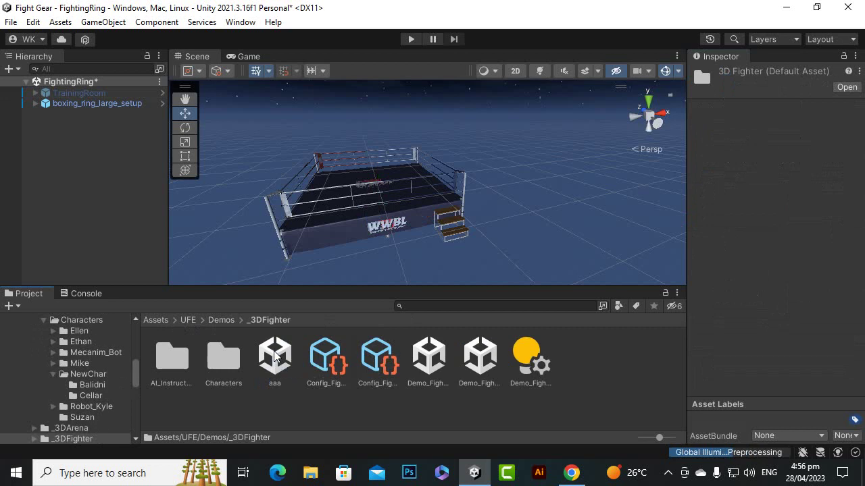
{"action": "left_click", "coordinate": [427, 357]}
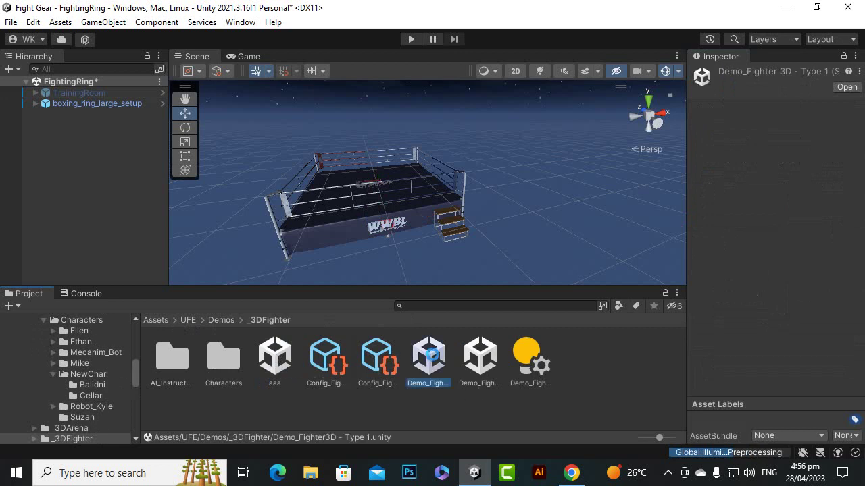
{"action": "double_click", "coordinate": [428, 357]}
{"action": "left_click", "coordinate": [455, 264]}
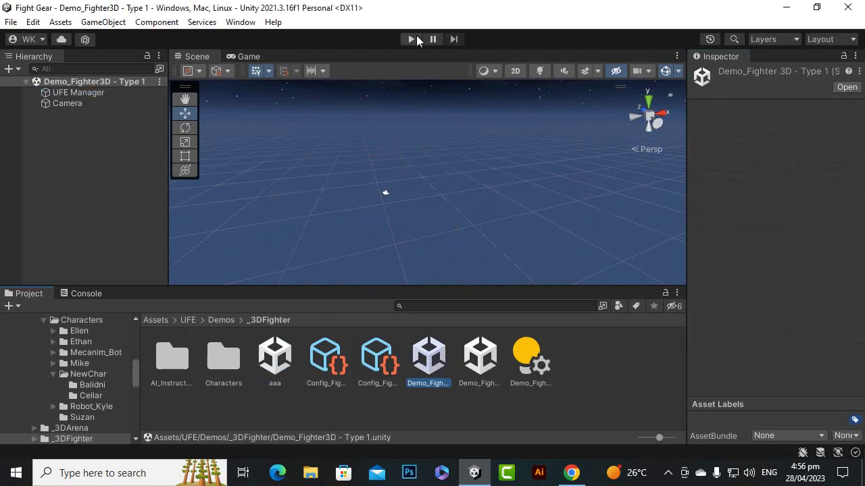
- Play the demo scene and start a Balidni versus Cellar match on the Fighting Ring stage
{"action": "left_click", "coordinate": [411, 39]}
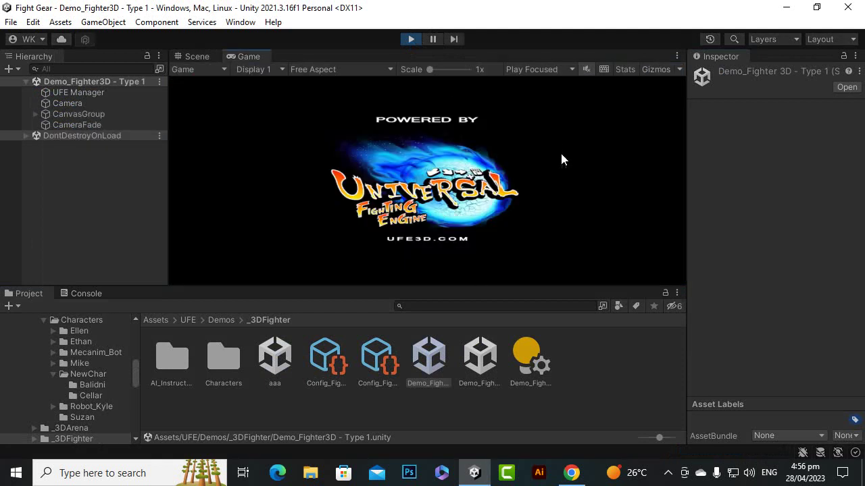
{"action": "left_click", "coordinate": [395, 235]}
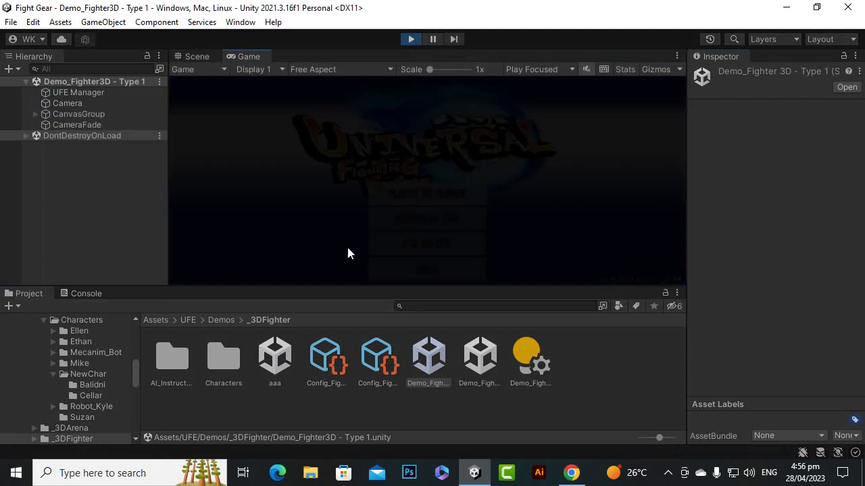
{"action": "left_click", "coordinate": [400, 217]}
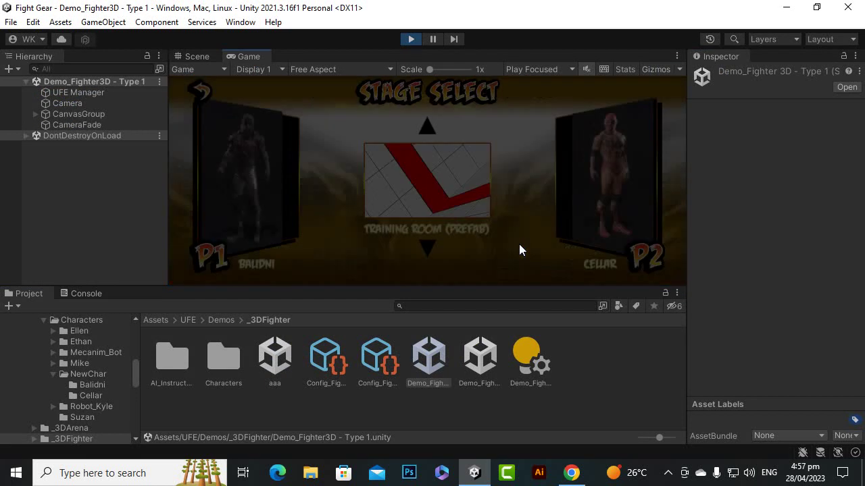
{"action": "left_click", "coordinate": [427, 250]}
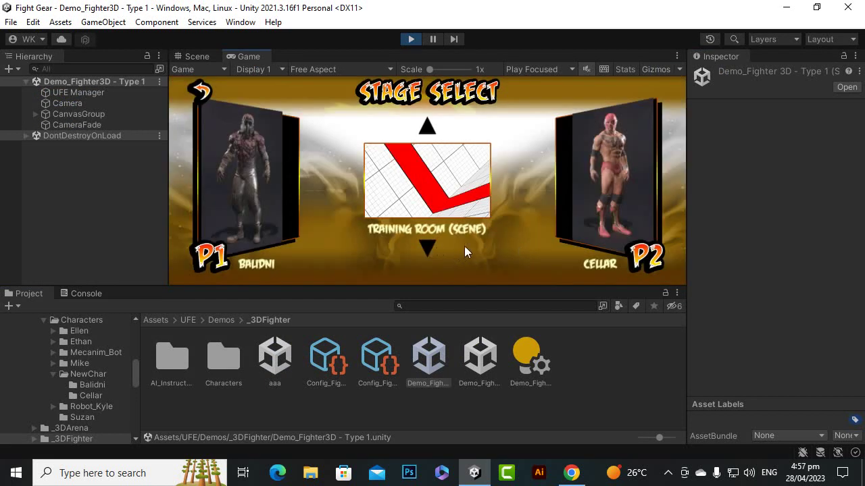
{"action": "left_click", "coordinate": [421, 252]}
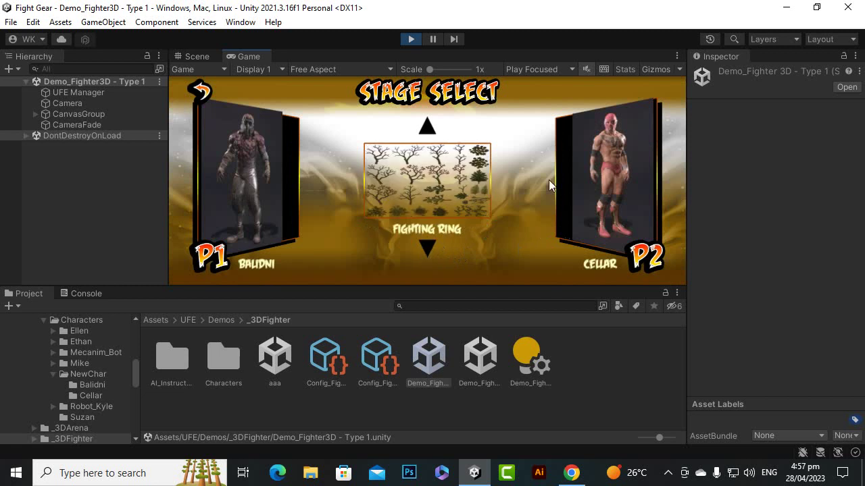
{"action": "key", "text": "Return"}
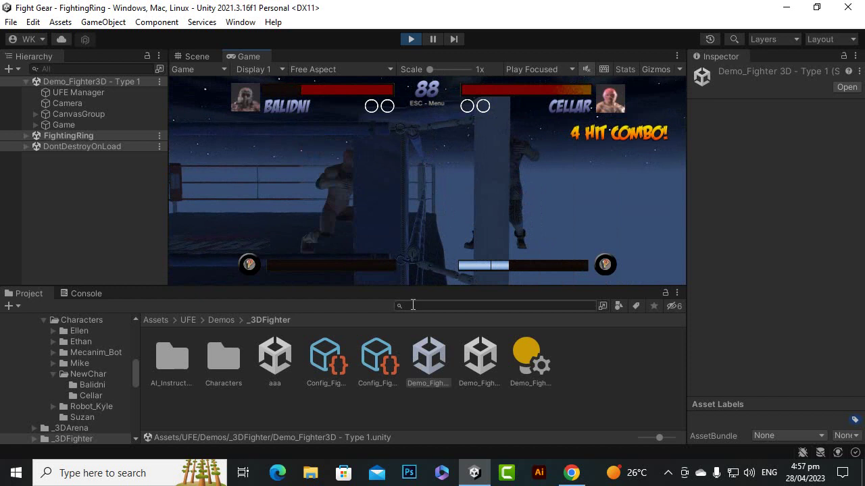
- Open the U.F.E Global Config of the Config_Fighter3D - Type 1 asset
{"action": "left_click", "coordinate": [69, 92]}
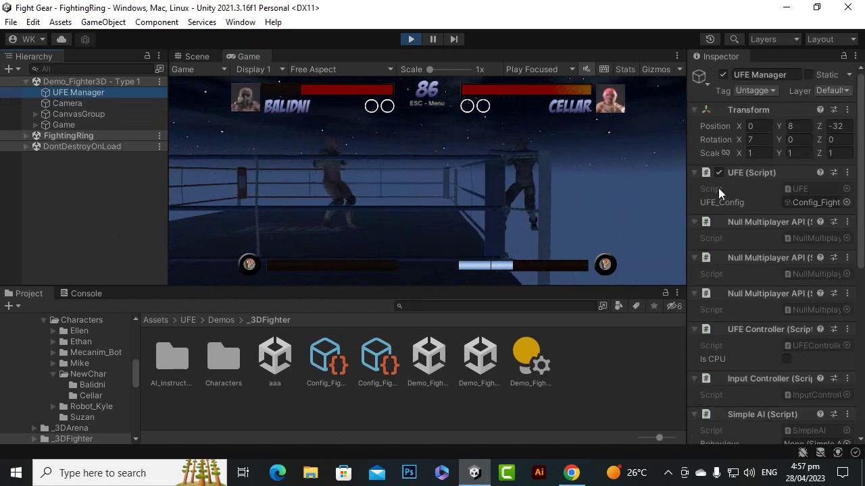
{"action": "scroll", "coordinate": [769, 223], "scroll_direction": "down", "scroll_amount": 10}
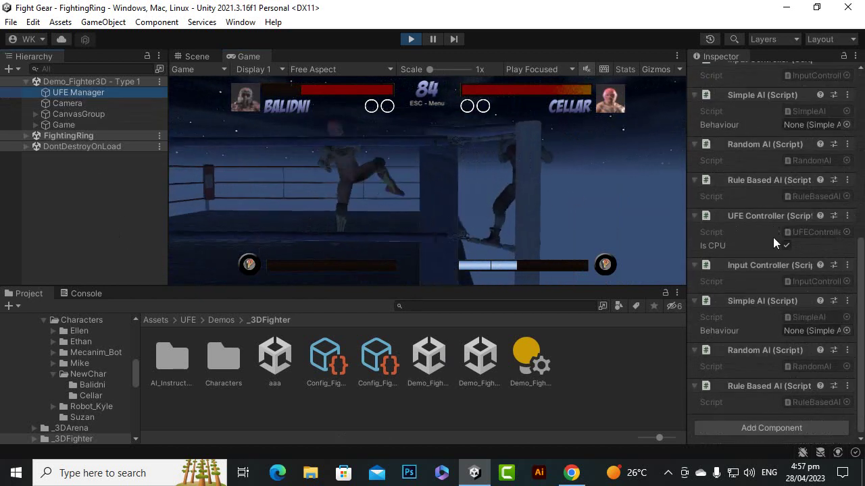
{"action": "left_click", "coordinate": [328, 366]}
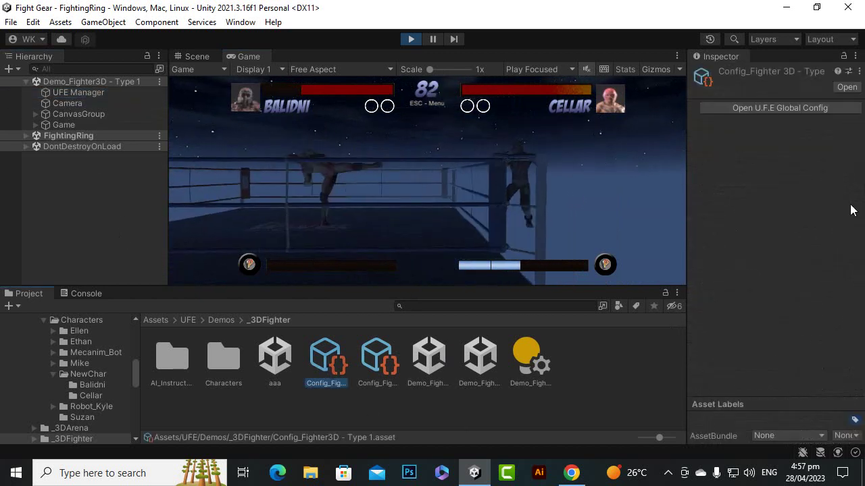
{"action": "left_click", "coordinate": [807, 109]}
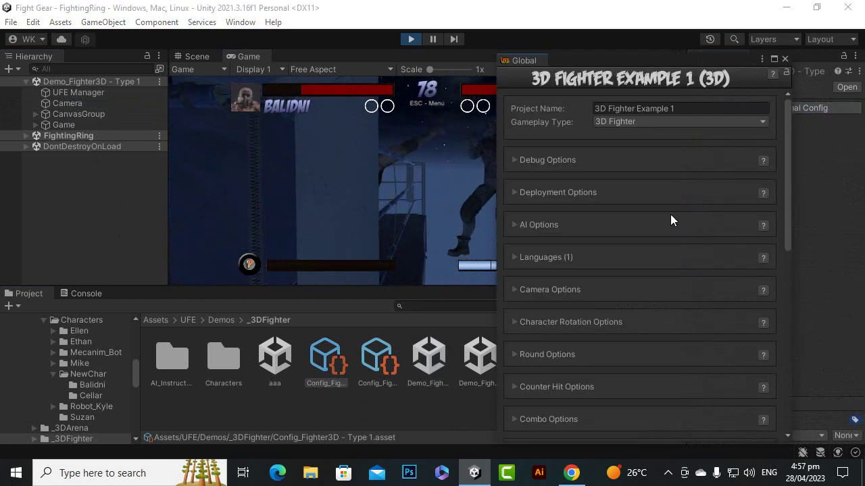
- Expand the Stages options and set the Fighting Ring stage's Radius to 10
{"action": "scroll", "coordinate": [602, 274], "scroll_direction": "down", "scroll_amount": 3}
{"action": "scroll", "coordinate": [581, 297], "scroll_direction": "down", "scroll_amount": 6}
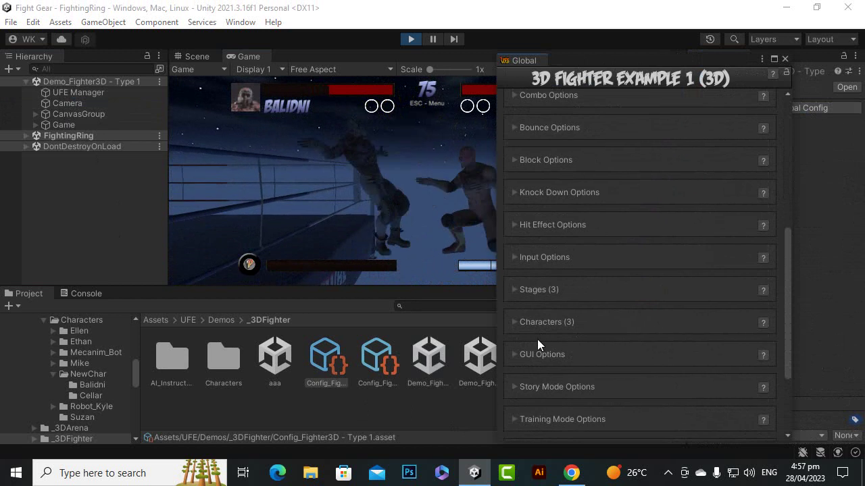
{"action": "left_click", "coordinate": [521, 289]}
{"action": "scroll", "coordinate": [592, 325], "scroll_direction": "down", "scroll_amount": 2}
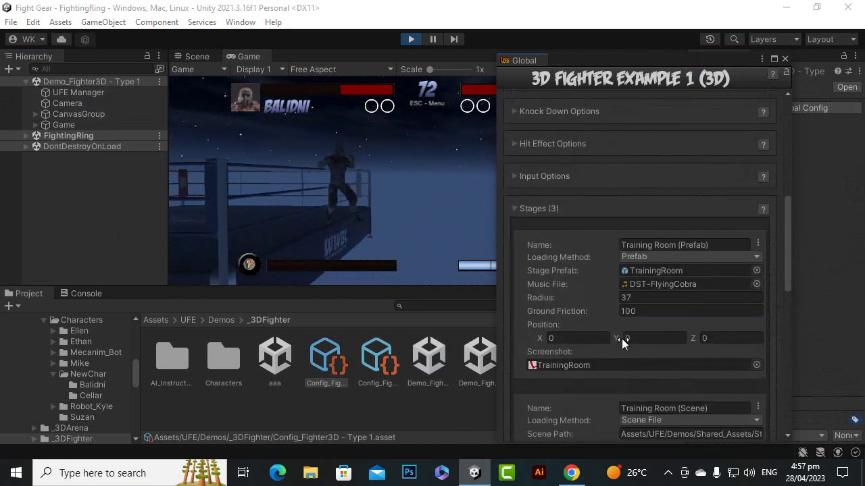
{"action": "scroll", "coordinate": [529, 329], "scroll_direction": "down", "scroll_amount": 3}
{"action": "scroll", "coordinate": [568, 345], "scroll_direction": "down", "scroll_amount": 2}
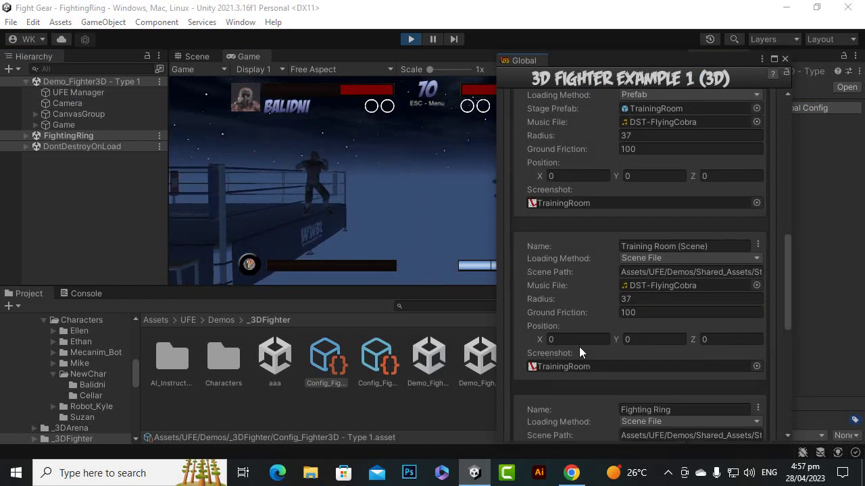
{"action": "scroll", "coordinate": [579, 346], "scroll_direction": "down", "scroll_amount": 2}
{"action": "scroll", "coordinate": [590, 269], "scroll_direction": "down", "scroll_amount": 2}
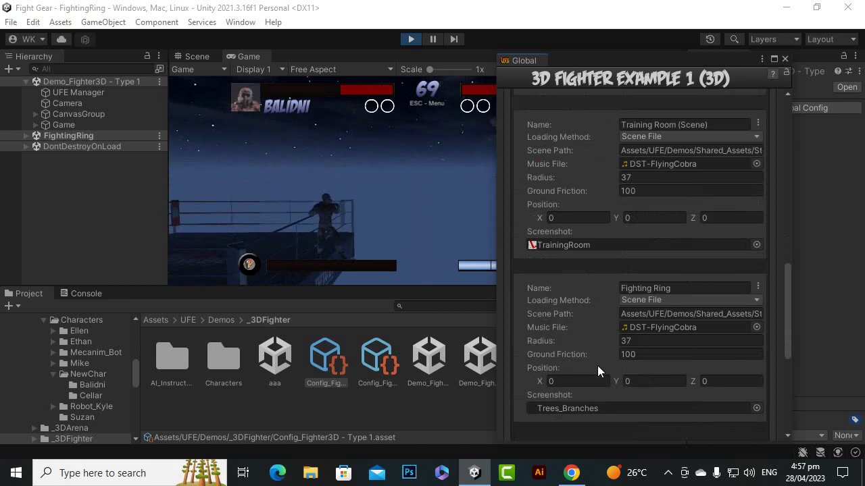
{"action": "left_click", "coordinate": [649, 342]}
{"action": "type", "text": "10"}
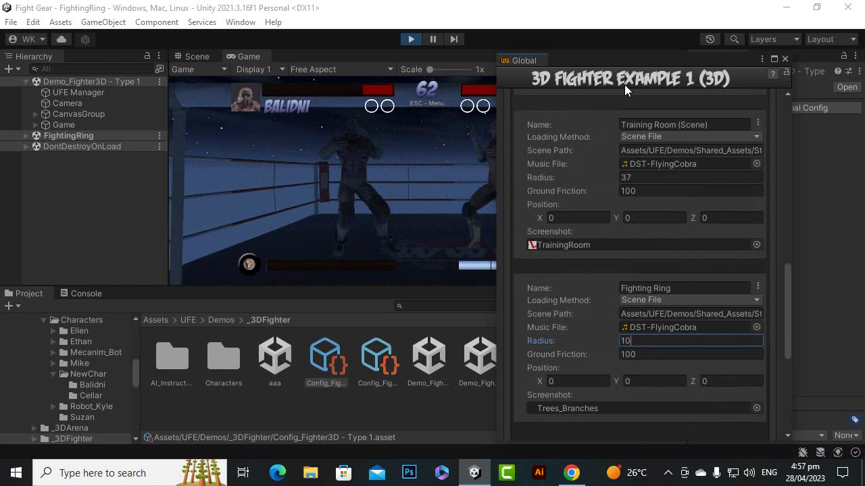
{"action": "left_click_drag", "start_coordinate": [630, 64], "coordinate": [715, 70]}
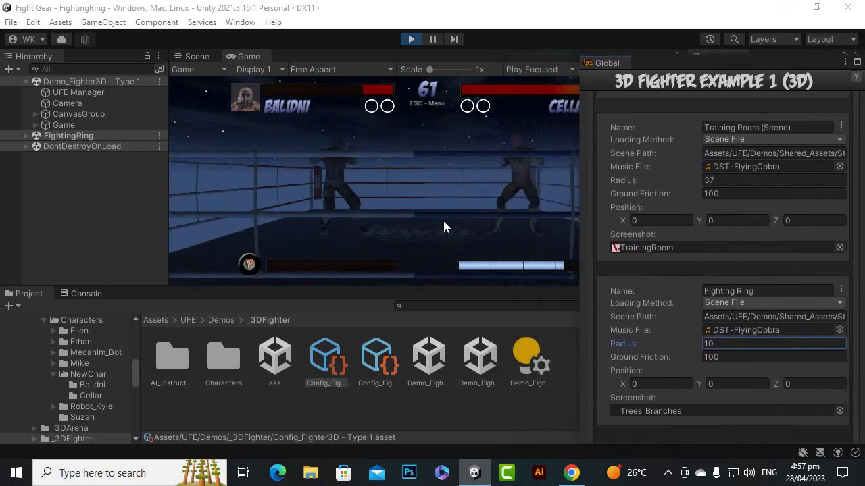
{"action": "type", "text": "ssssss"}
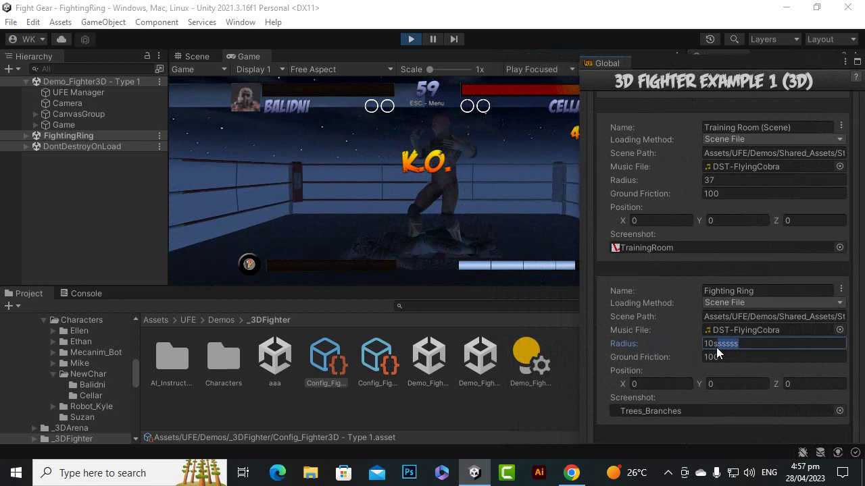
{"action": "key", "text": "BackSpace"}
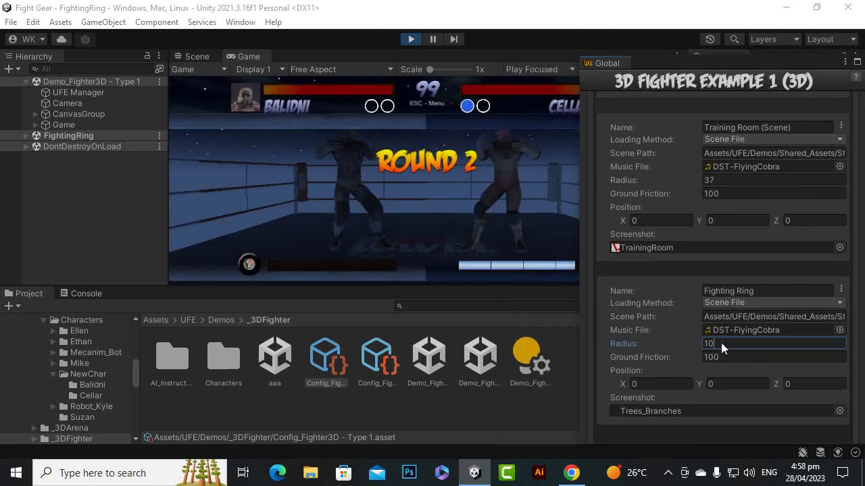
{"action": "left_click_drag", "start_coordinate": [721, 343], "coordinate": [706, 343]}
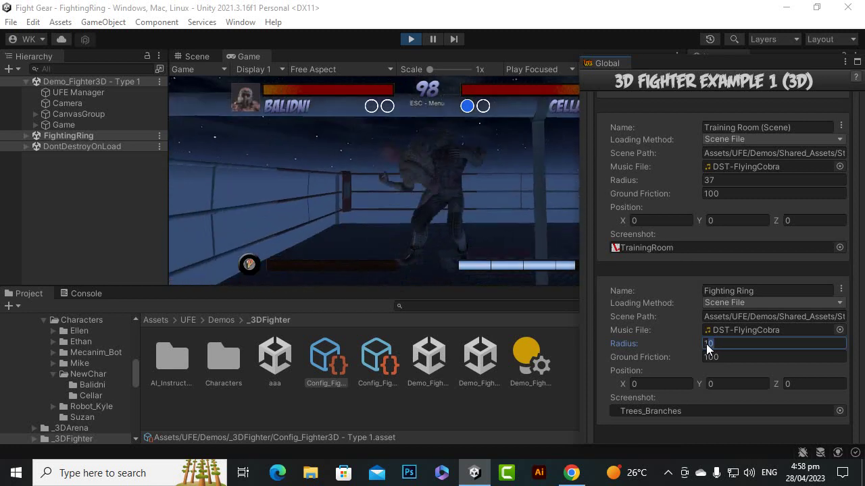
- Return to the running match and repeat the battle to test the Fighting Ring's new radius
{"action": "left_click", "coordinate": [429, 257]}
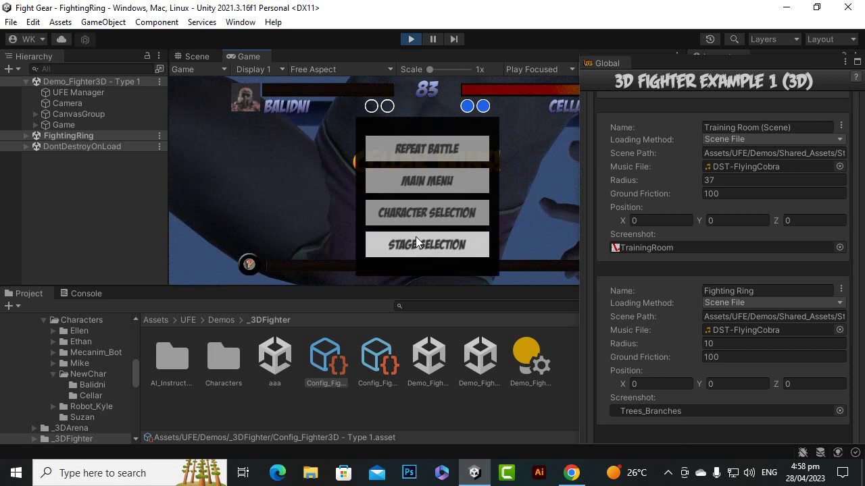
{"action": "left_click", "coordinate": [437, 148]}
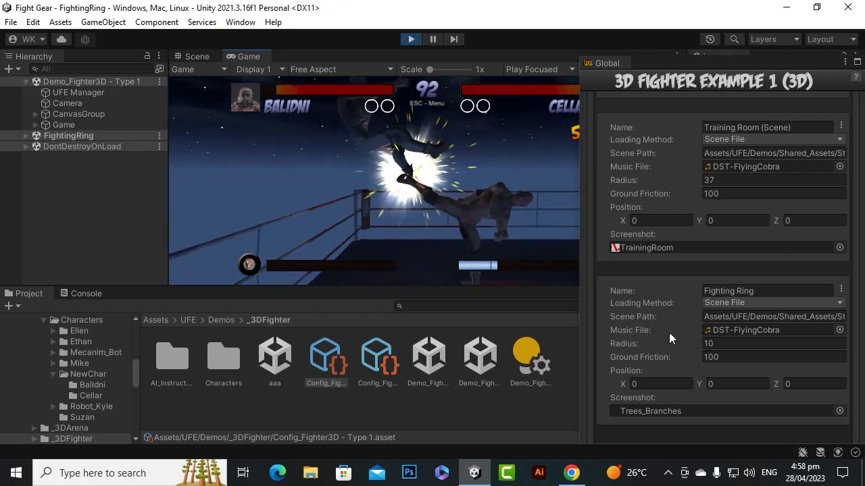
- Close the global config window and exit play mode
{"action": "left_click_drag", "start_coordinate": [817, 63], "coordinate": [764, 62]}
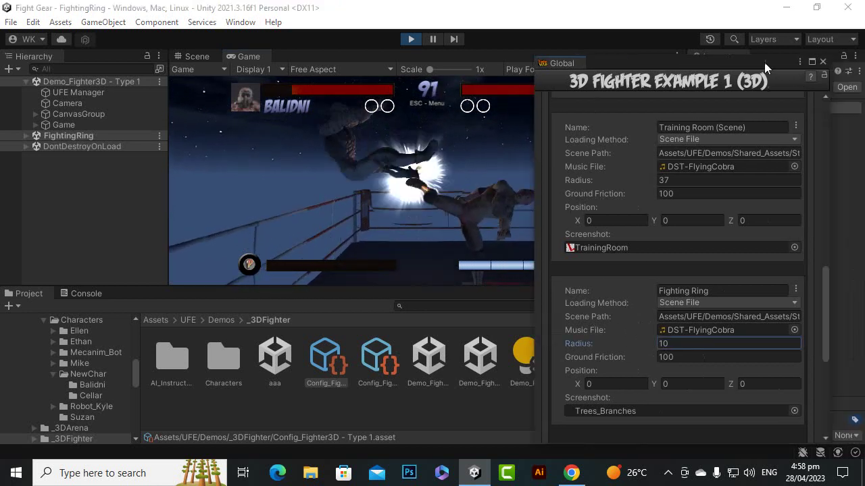
{"action": "left_click", "coordinate": [775, 62]}
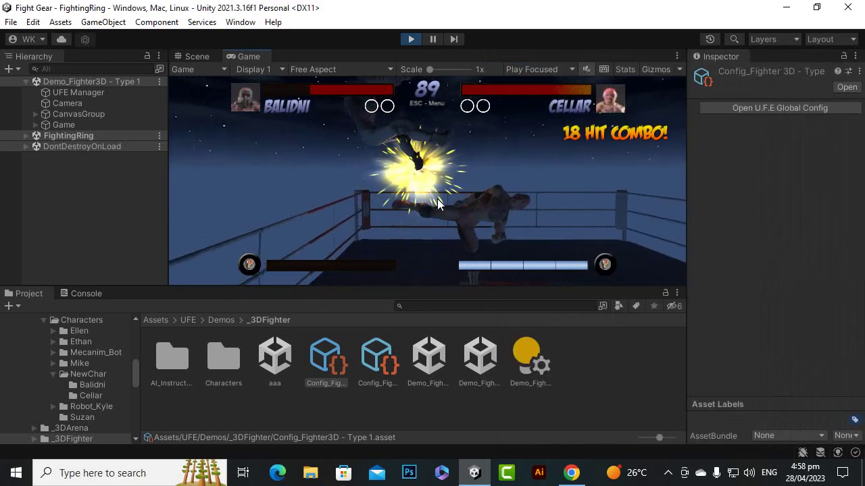
{"action": "key", "text": "ctrl+s"}
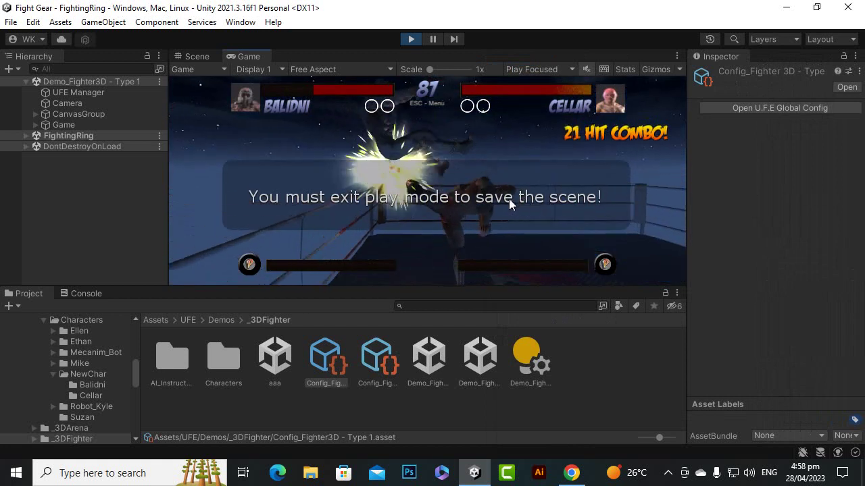
{"action": "left_click", "coordinate": [410, 39]}
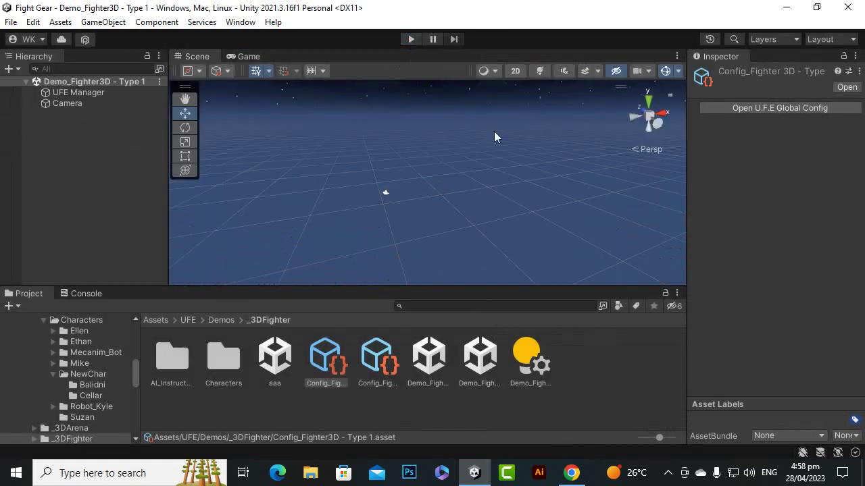